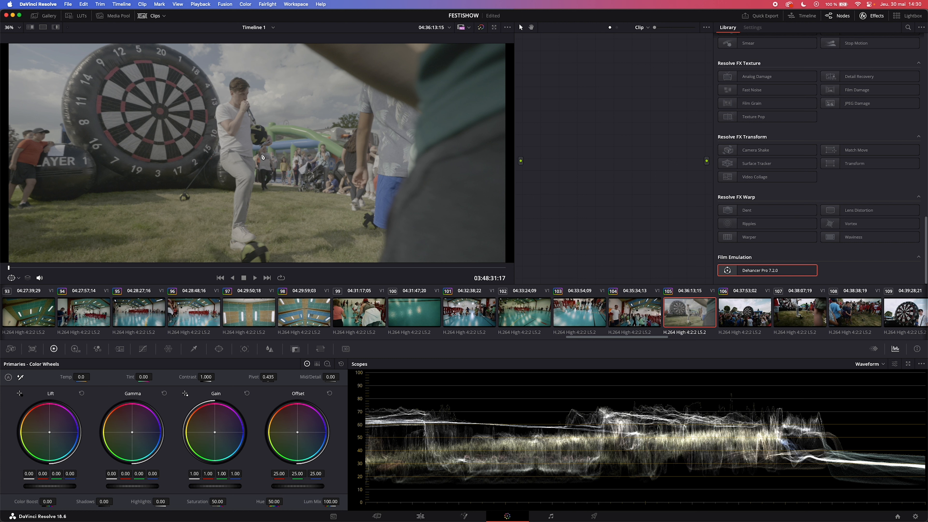
# - Add a serial node to the dartboard clip's empty node graph, label it DEHANCE and centre it between the input and output
pyautogui.hotkey('alt', 's')
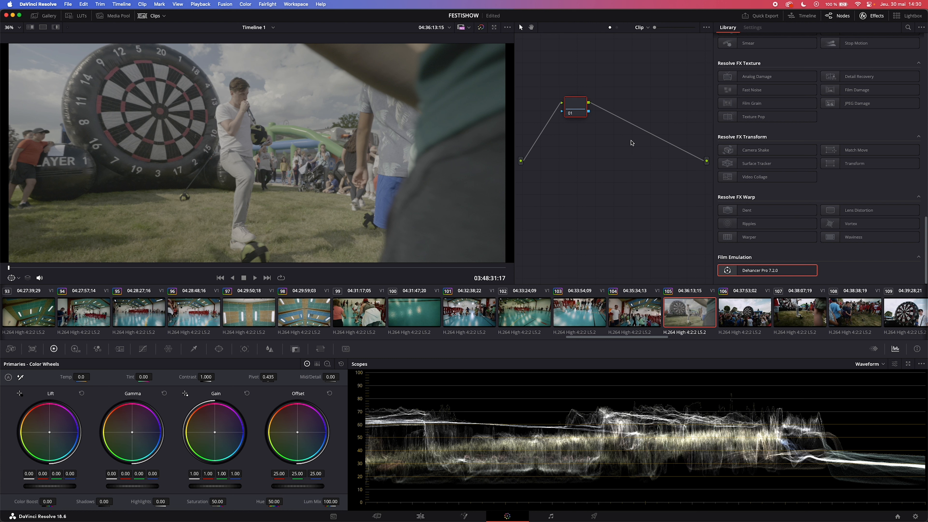
pyautogui.rightClick(577, 103)
pyautogui.click(586, 119)
pyautogui.write('DENOISER')
pyautogui.press('BackSpace')
pyautogui.press('BackSpace')
pyautogui.press('BackSpace')
pyautogui.press('BackSpace')
pyautogui.press('BackSpace')
pyautogui.press('BackSpace')
pyautogui.write('HANCE')
pyautogui.press('Return')
pyautogui.moveTo(574, 107); pyautogui.dragTo(579, 156)
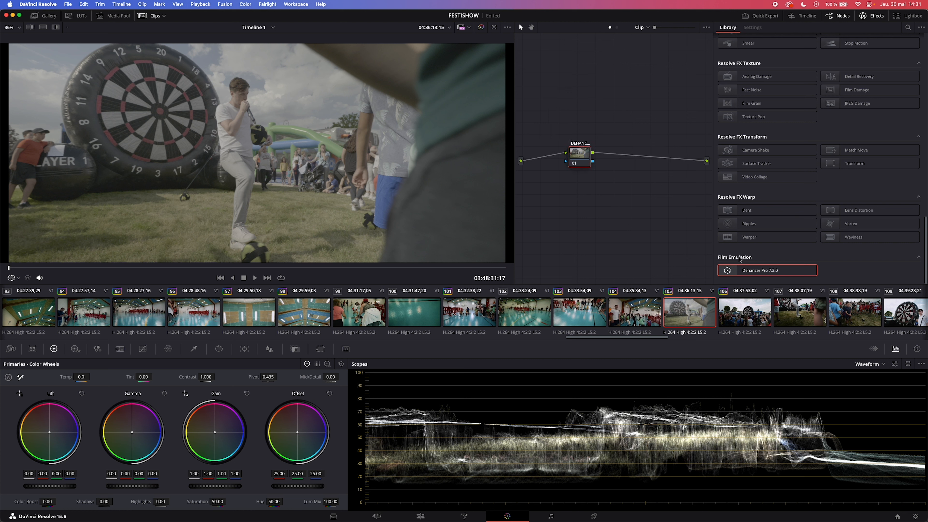
# - Apply Dehancer Pro to the DEHANCE node with Panasonic Lumix DC-S5 V-Log as the camera source, and compare the node off and on
pyautogui.moveTo(785, 272); pyautogui.dragTo(585, 160)
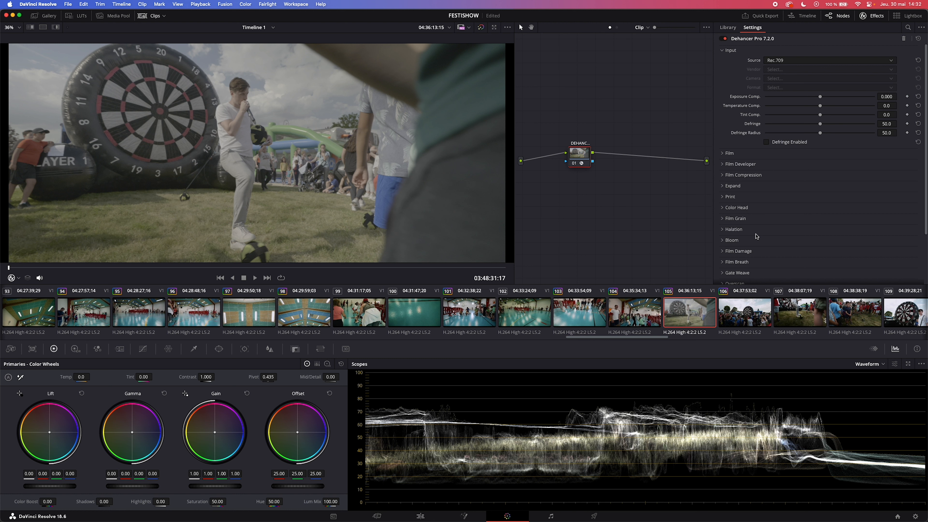
pyautogui.click(778, 61)
pyautogui.click(783, 125)
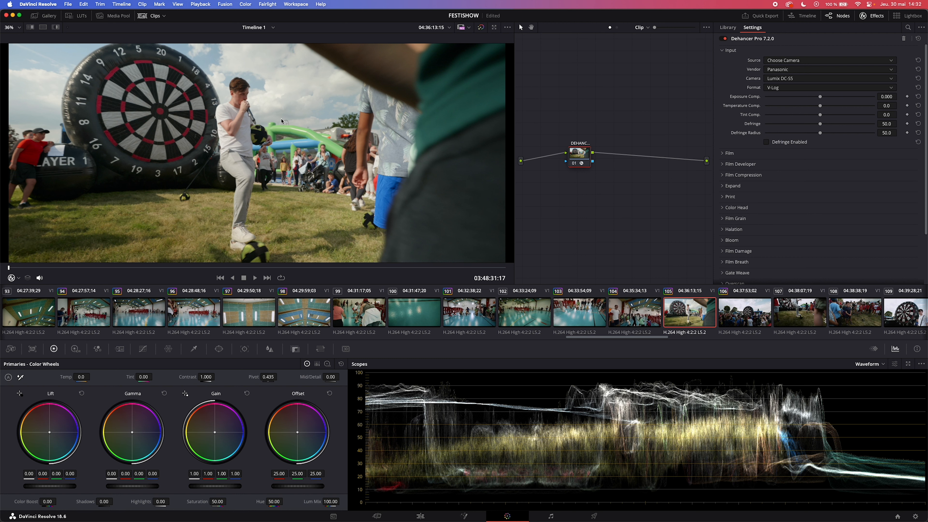
pyautogui.click(574, 165)
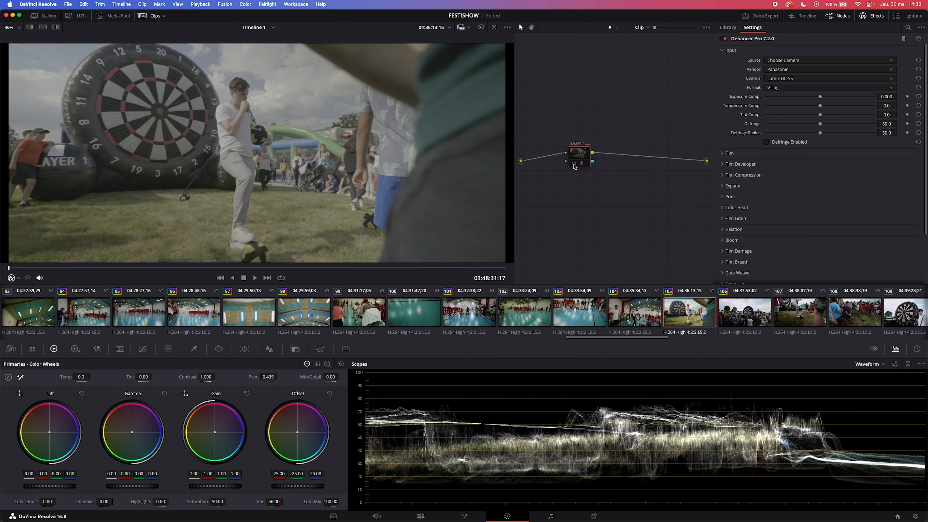
pyautogui.click(574, 165)
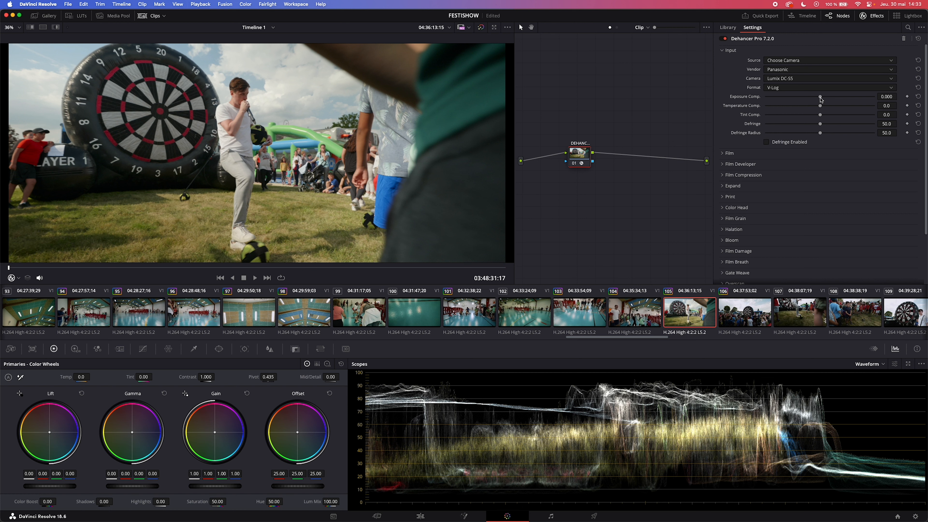
# - Lower the Dehancer input exposure compensation to -0.450
pyautogui.moveTo(820, 98); pyautogui.dragTo(814, 101)
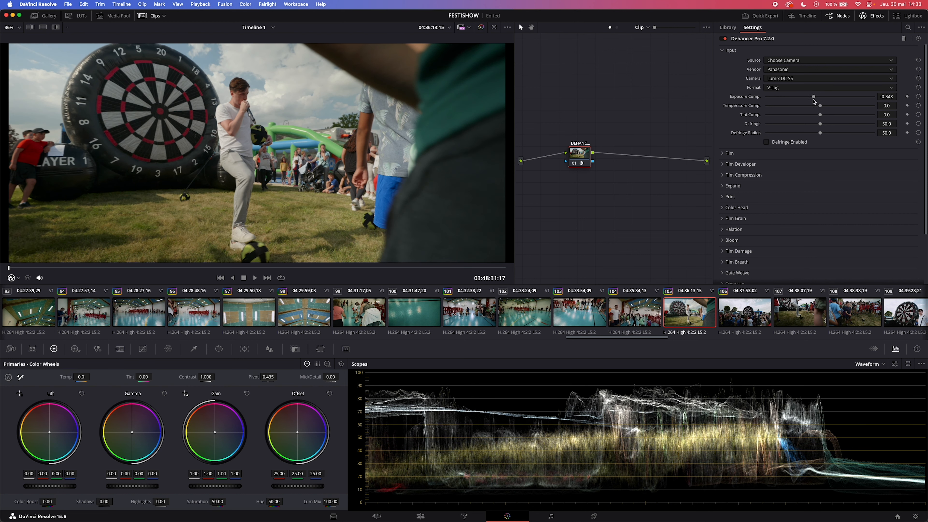
pyautogui.doubleClick(814, 99)
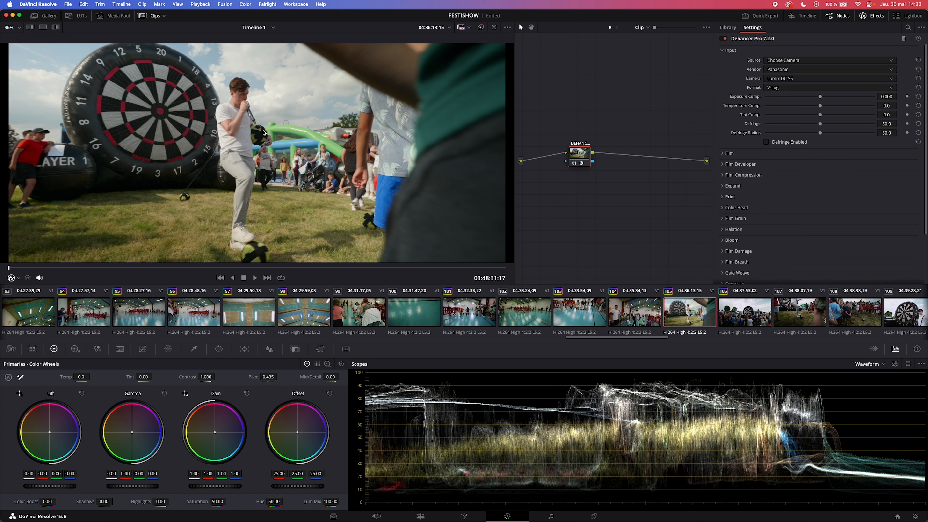
pyautogui.moveTo(820, 97); pyautogui.dragTo(811, 99)
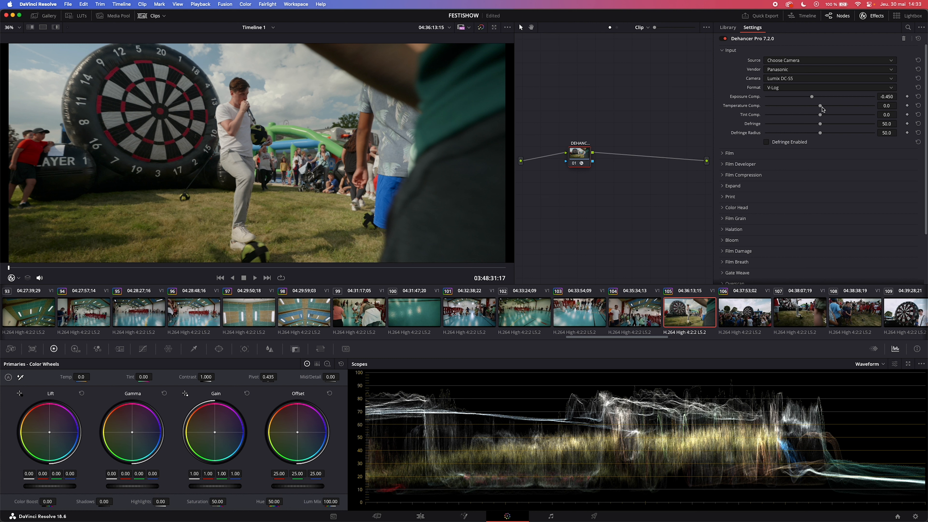
# - Enable Dehancer's Film emulation on the clip
pyautogui.click(727, 154)
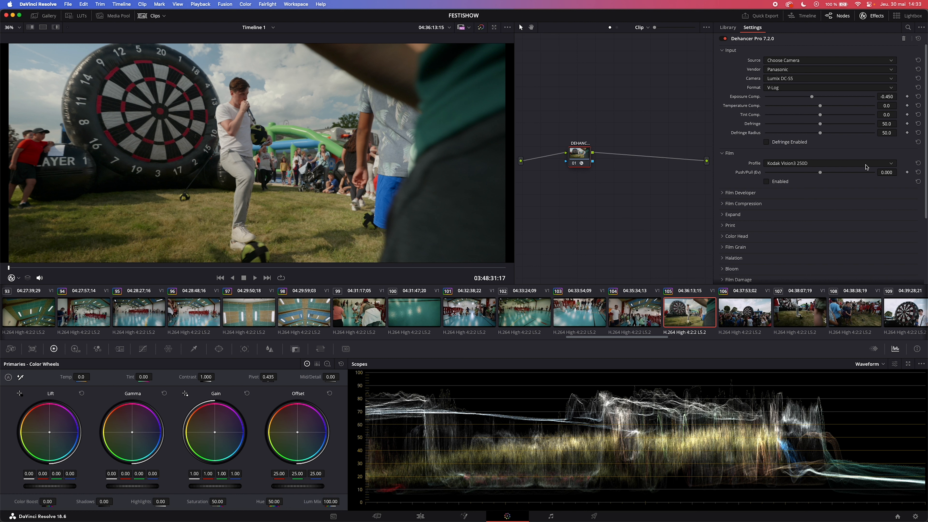
pyautogui.click(816, 165)
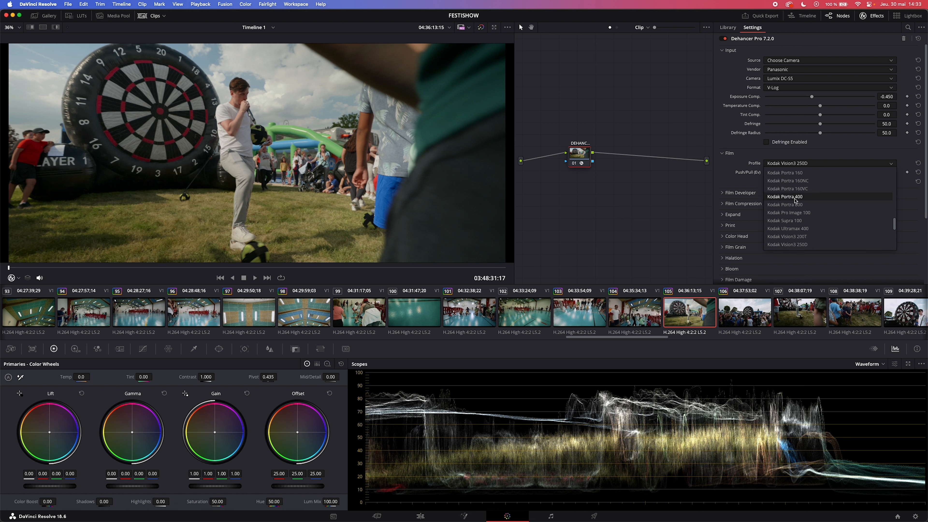
pyautogui.click(729, 169)
pyautogui.click(766, 182)
# - Browse the available film profiles and change the film profile to Cinestill 800T
pyautogui.click(788, 165)
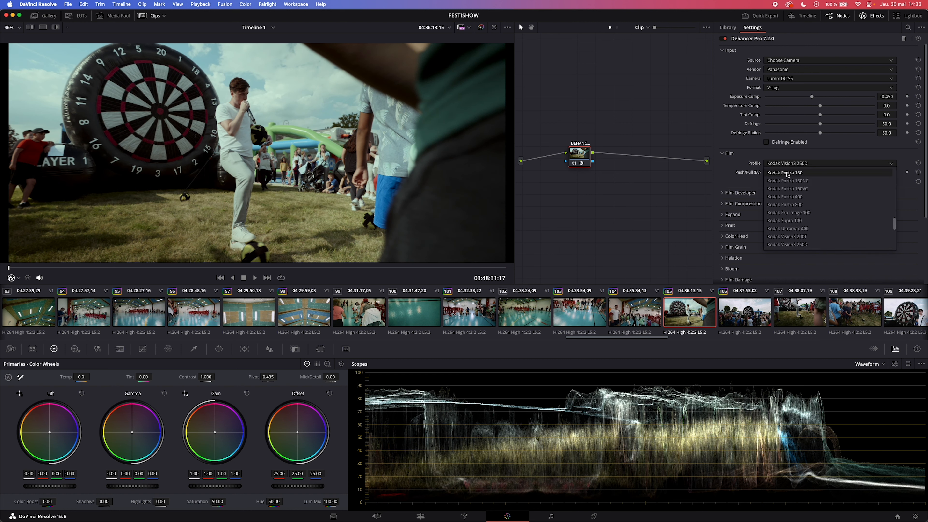
pyautogui.scroll(-3, 811, 218)
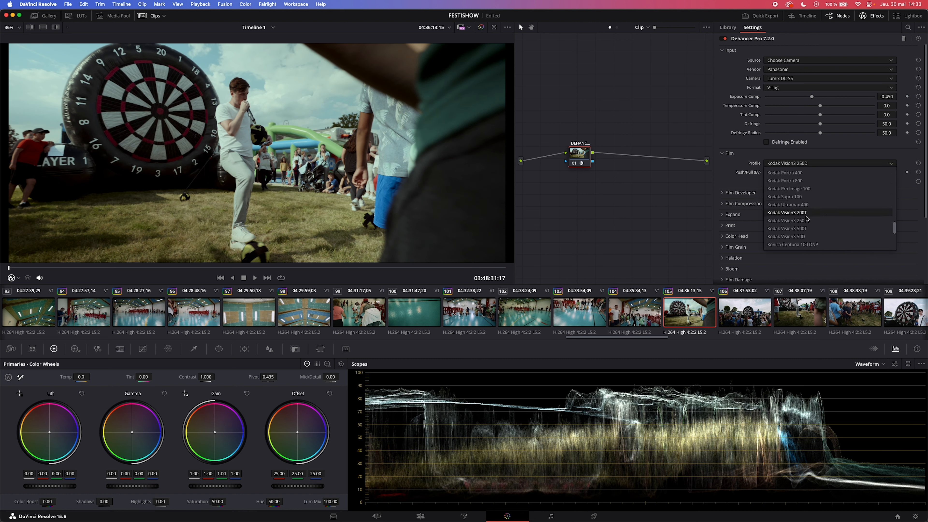
pyautogui.scroll(10, 810, 216)
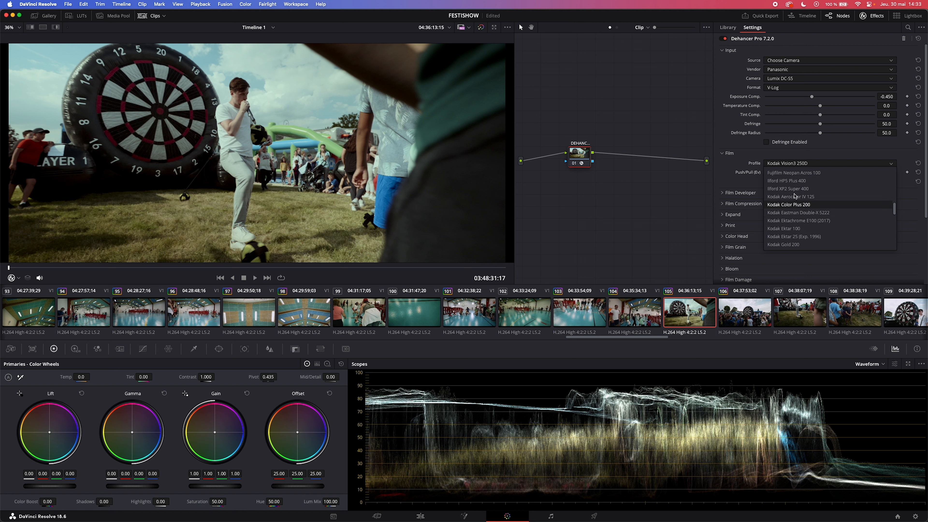
pyautogui.scroll(3, 813, 223)
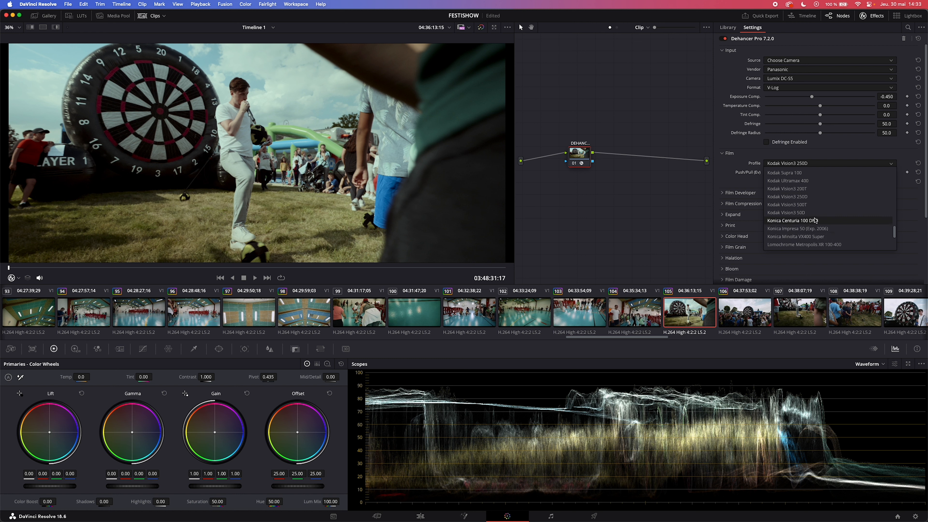
pyautogui.scroll(5, 807, 211)
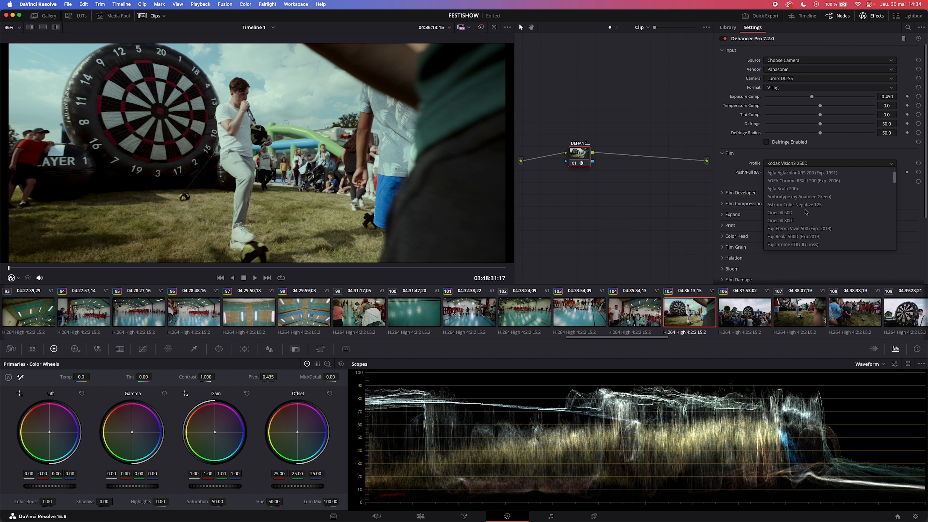
pyautogui.click(804, 220)
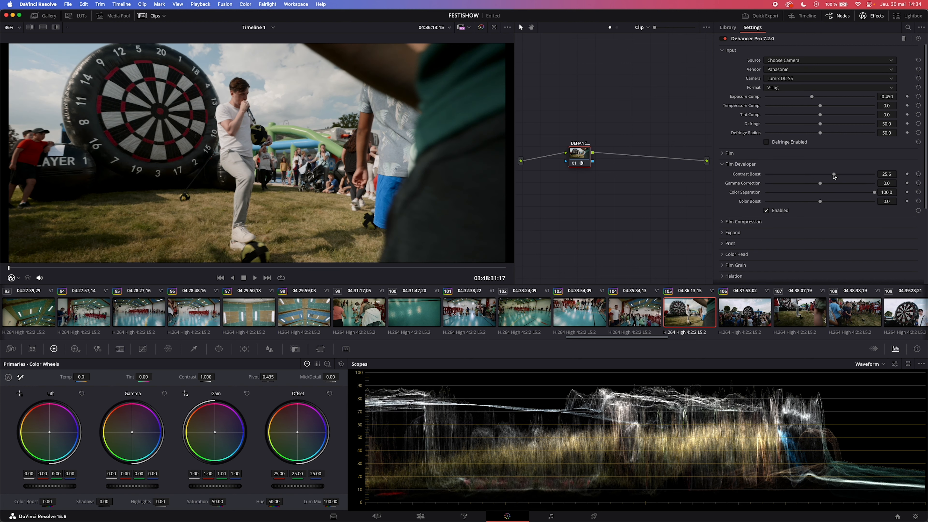
# - Set the Film Developer contrast boost to 16.3 and gamma correction to -14.1
pyautogui.moveTo(833, 175); pyautogui.dragTo(804, 183)
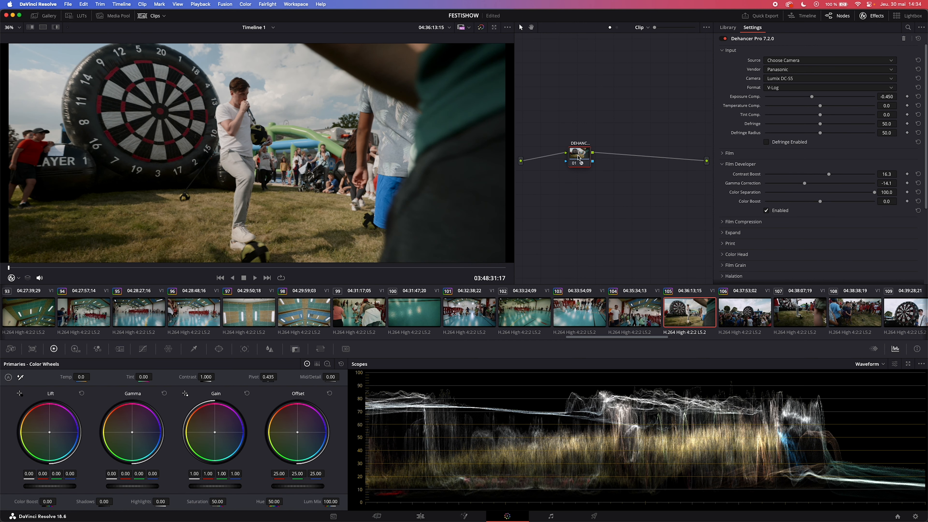
pyautogui.click(727, 165)
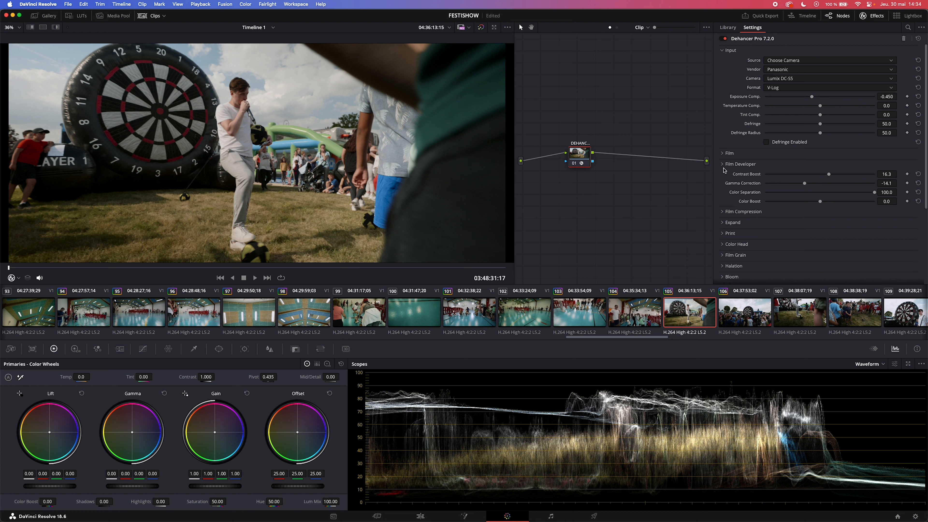
# - Set the Expand white point to 89.8 and black point to 1.42, and compare the image with Expand off and on
pyautogui.click(735, 186)
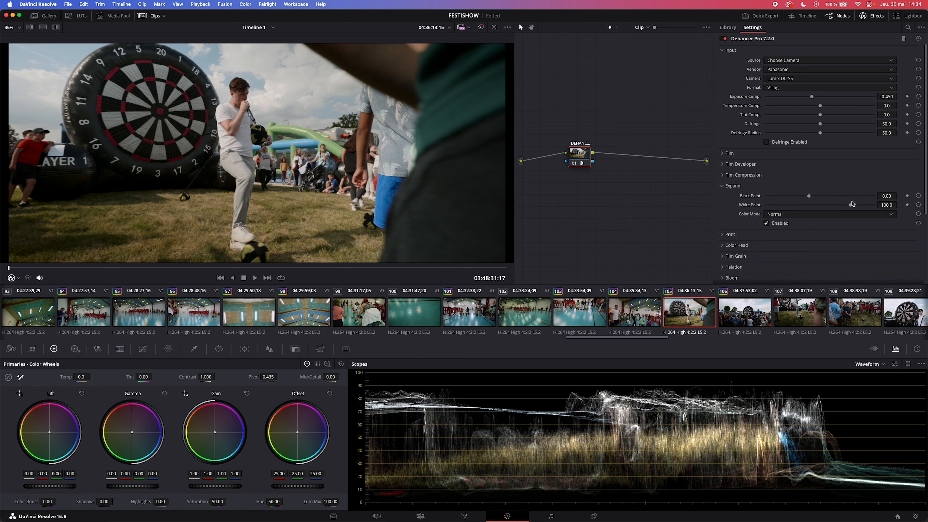
pyautogui.moveTo(851, 206); pyautogui.dragTo(838, 206)
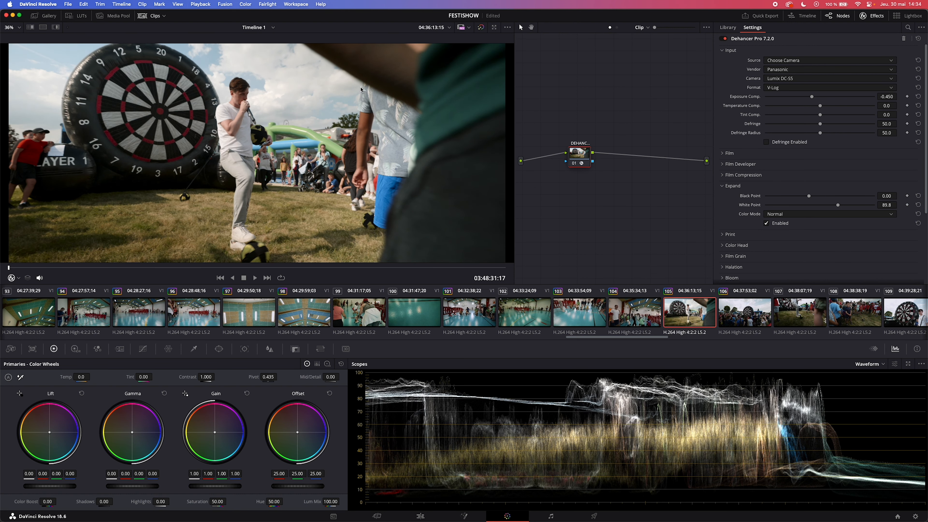
pyautogui.moveTo(809, 197); pyautogui.dragTo(812, 197)
pyautogui.click(766, 223)
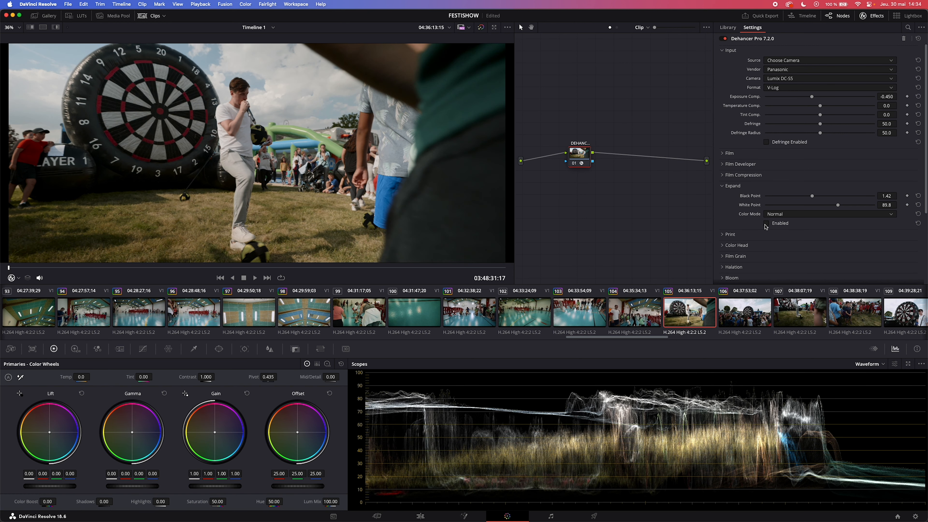
pyautogui.click(766, 223)
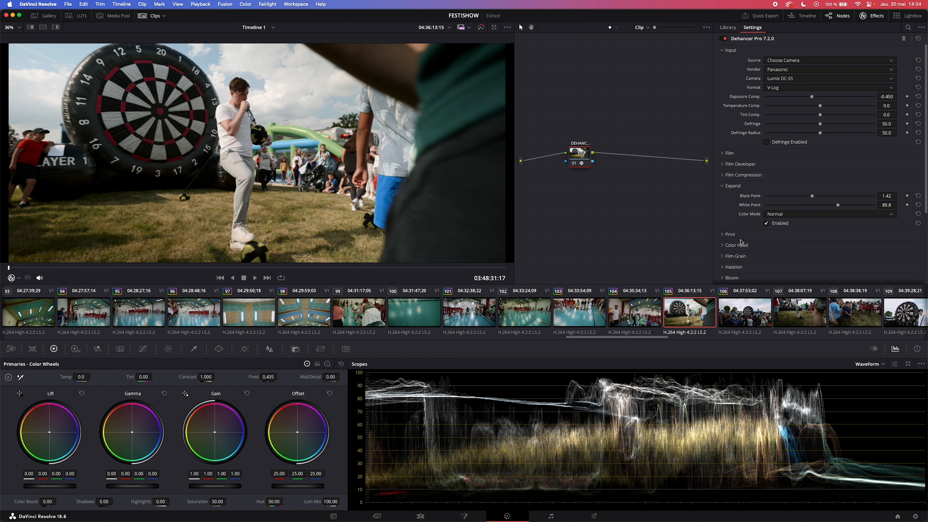
# - Choose the Kodak 2383 Print Film profile for the Print stage and enable it
pyautogui.click(724, 236)
pyautogui.scroll(-4, 742, 223)
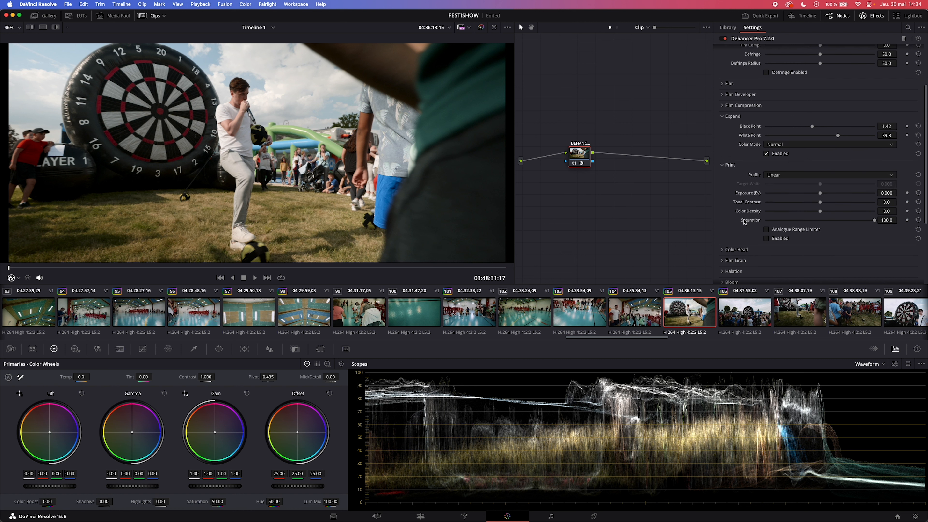
pyautogui.click(787, 178)
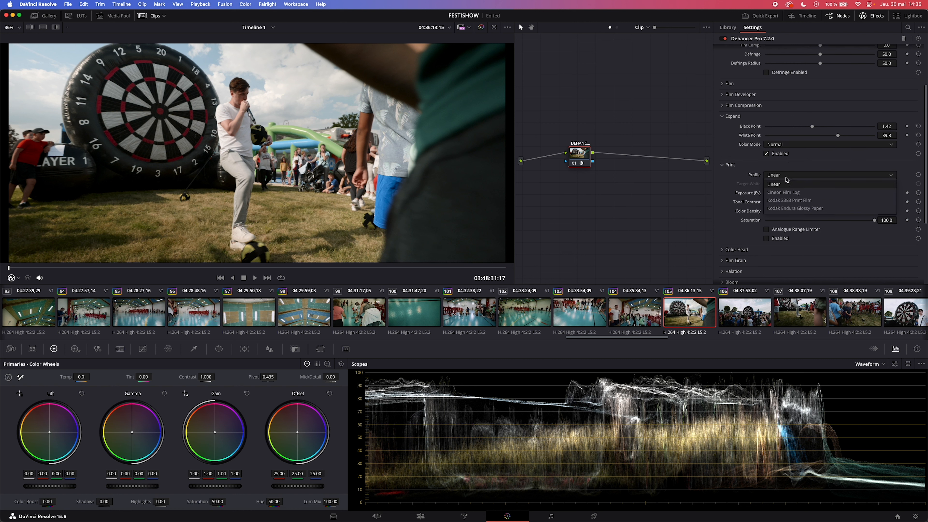
pyautogui.click(787, 201)
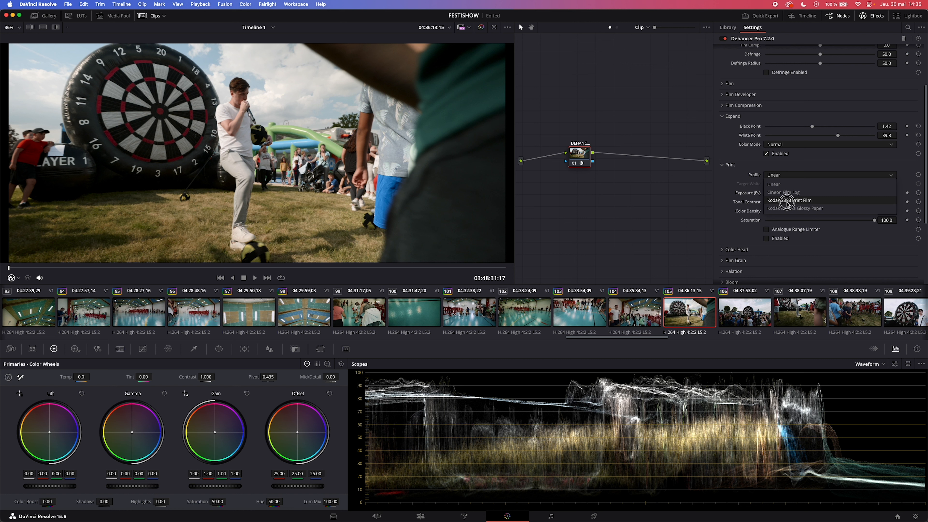
pyautogui.click(767, 240)
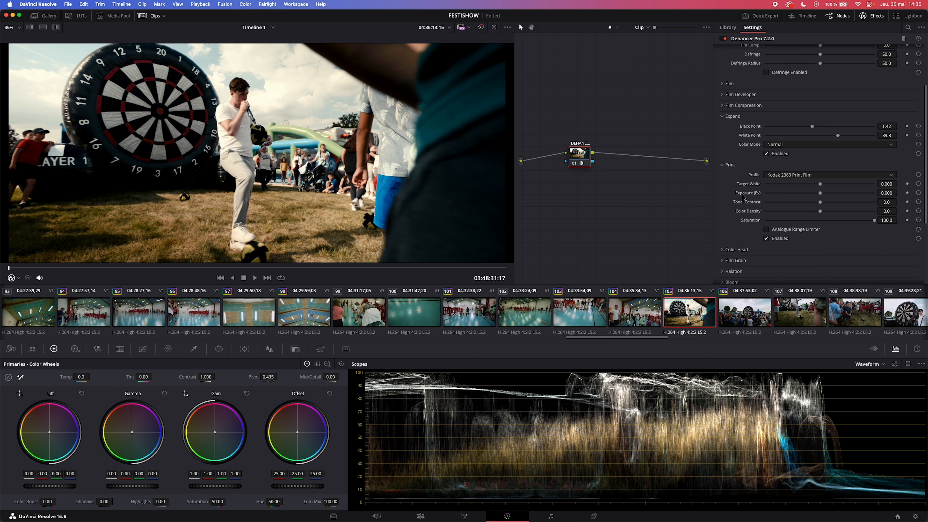
# - Set the Print exposure to -0.390 and tonal contrast to -22.5, and compare the image with Print off and on
pyautogui.click(813, 193)
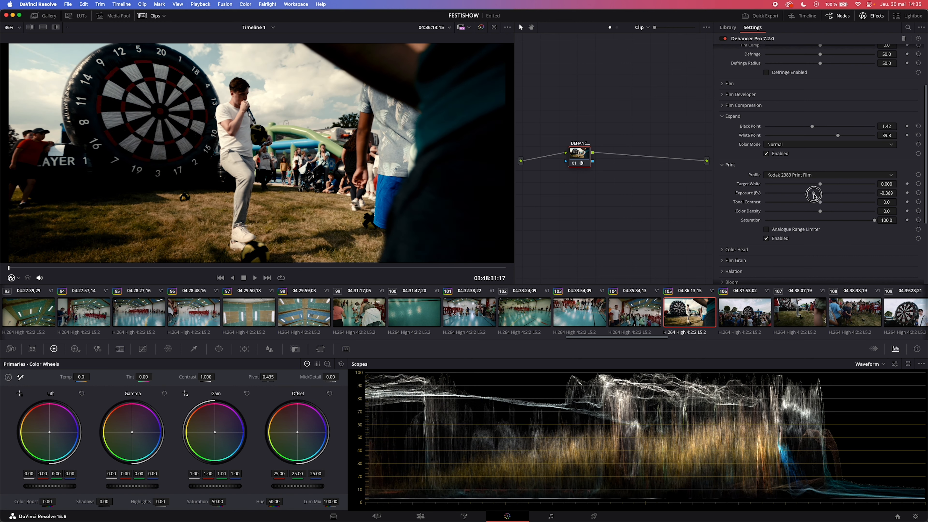
pyautogui.click(810, 204)
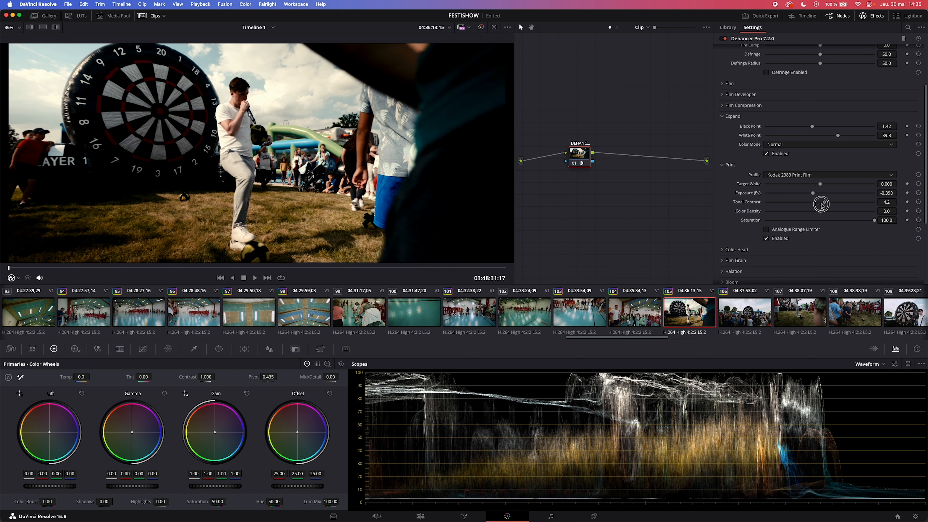
pyautogui.click(796, 203)
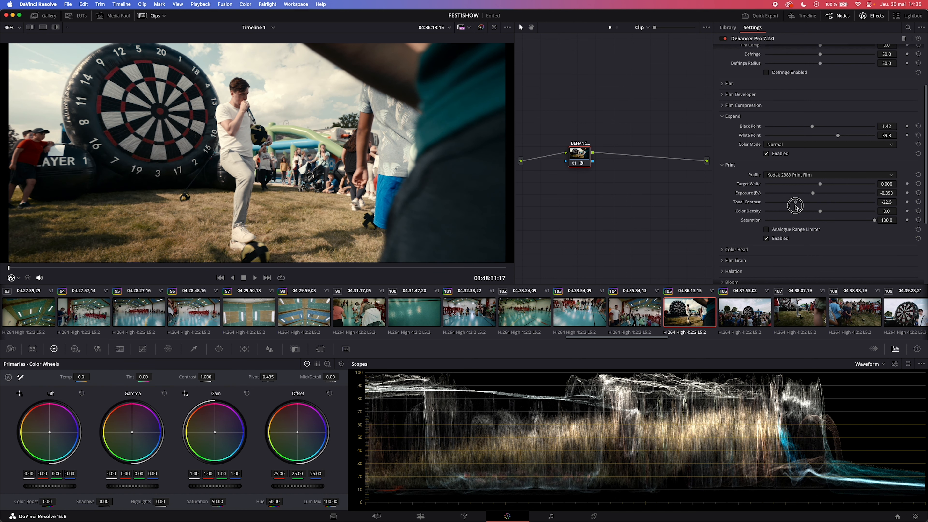
pyautogui.click(766, 239)
pyautogui.click(767, 239)
pyautogui.click(766, 239)
pyautogui.click(766, 239)
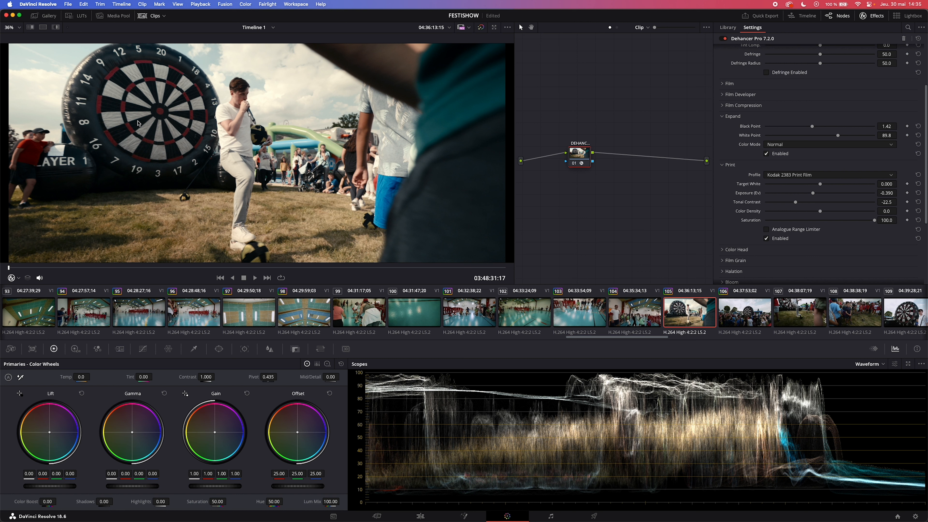
# - Change the Print profile to Kodak Endura Glossy Paper and compare the image with Print off and on
pyautogui.click(782, 175)
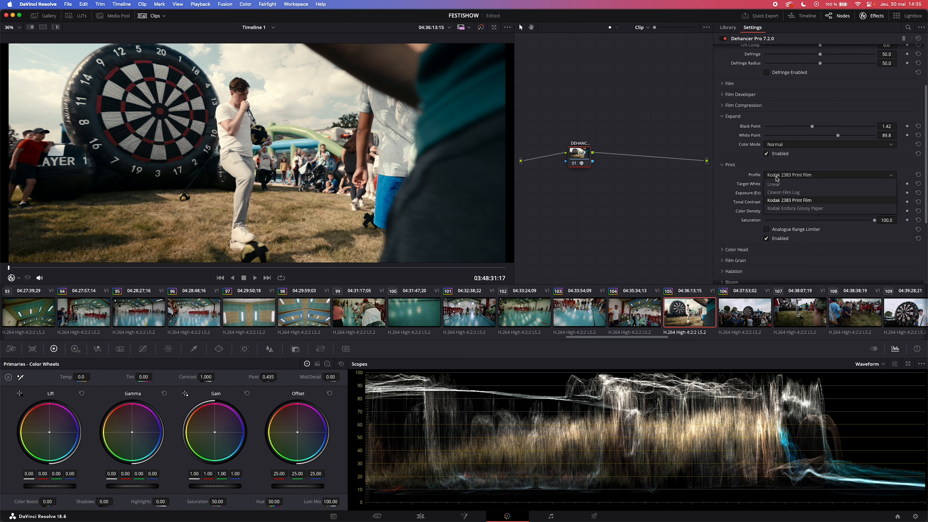
pyautogui.click(771, 209)
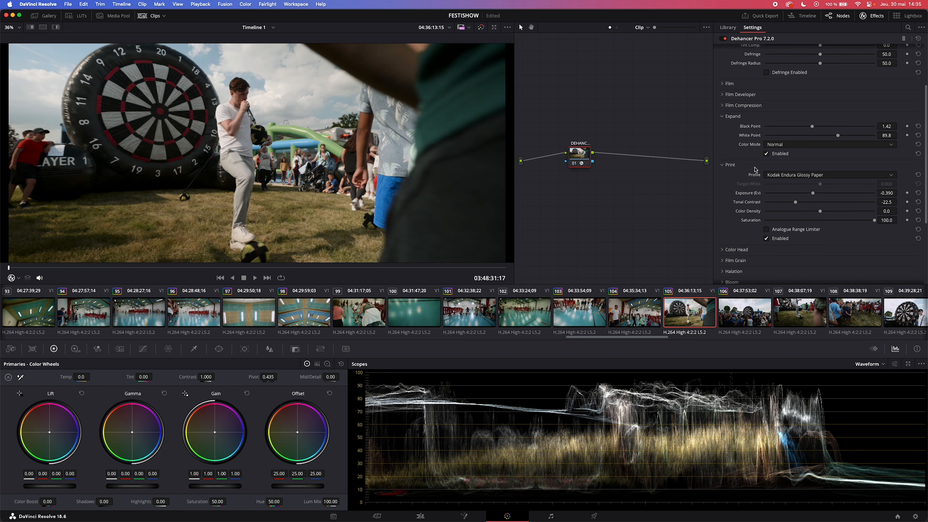
pyautogui.click(766, 239)
pyautogui.click(767, 239)
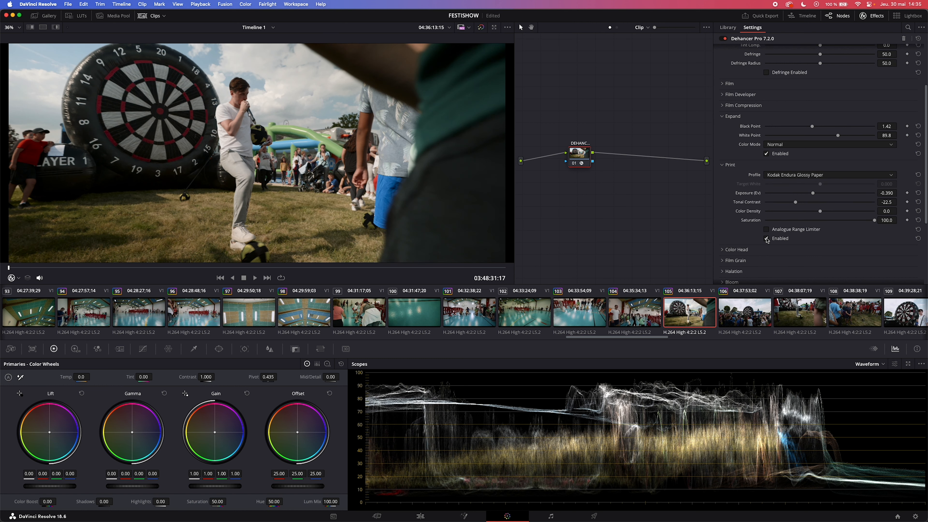
pyautogui.click(766, 239)
pyautogui.click(767, 239)
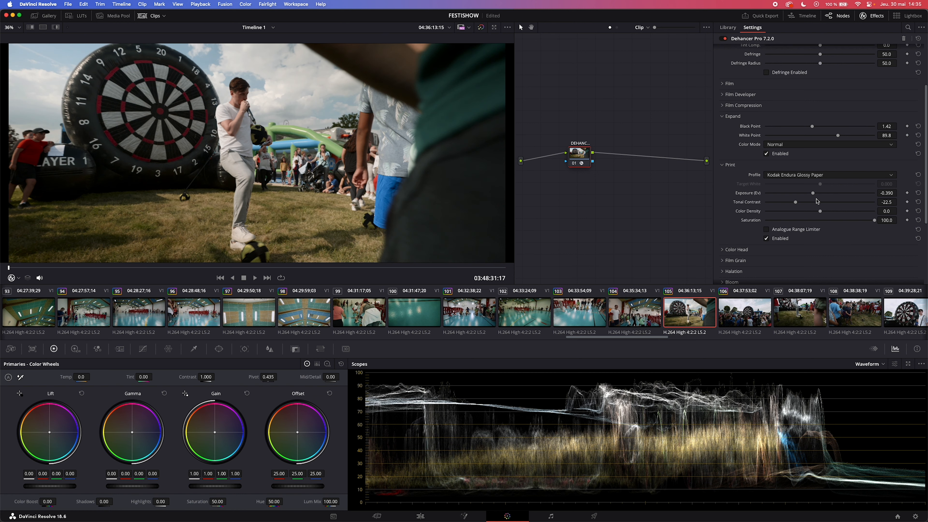
# - Enable Film Grain with the 35 mm ISO 250 profile at an amount of 7.7, and Halation with 35 mm / Super 35 amplified to 70
pyautogui.moveTo(814, 194); pyautogui.dragTo(818, 195)
pyautogui.click(722, 165)
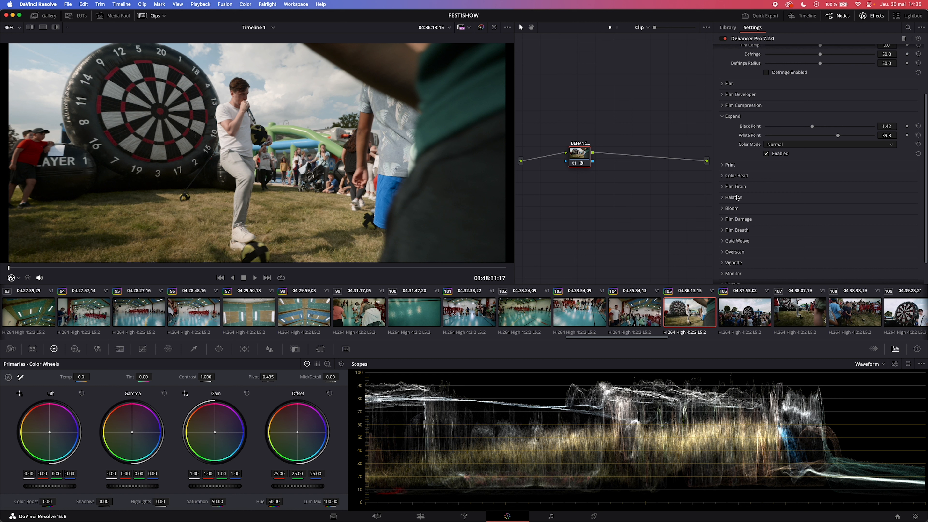
pyautogui.scroll(-2, 728, 193)
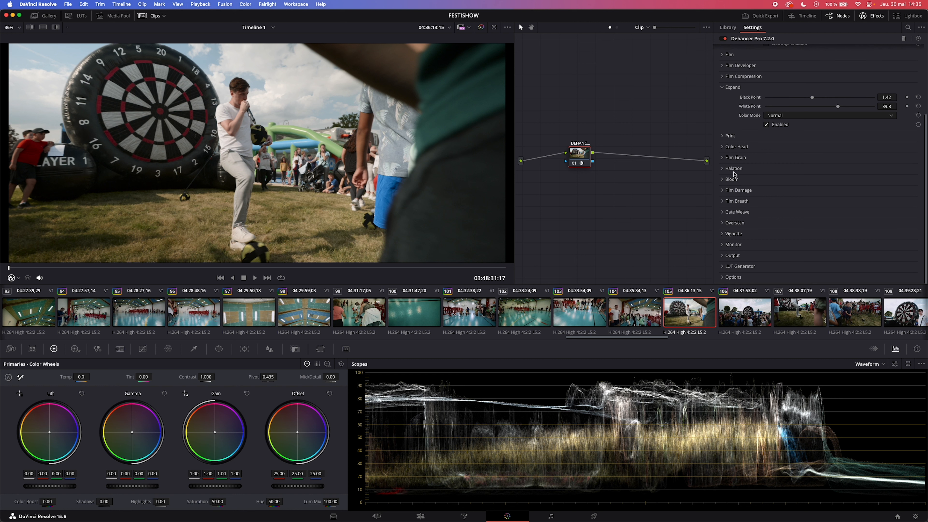
pyautogui.click(729, 158)
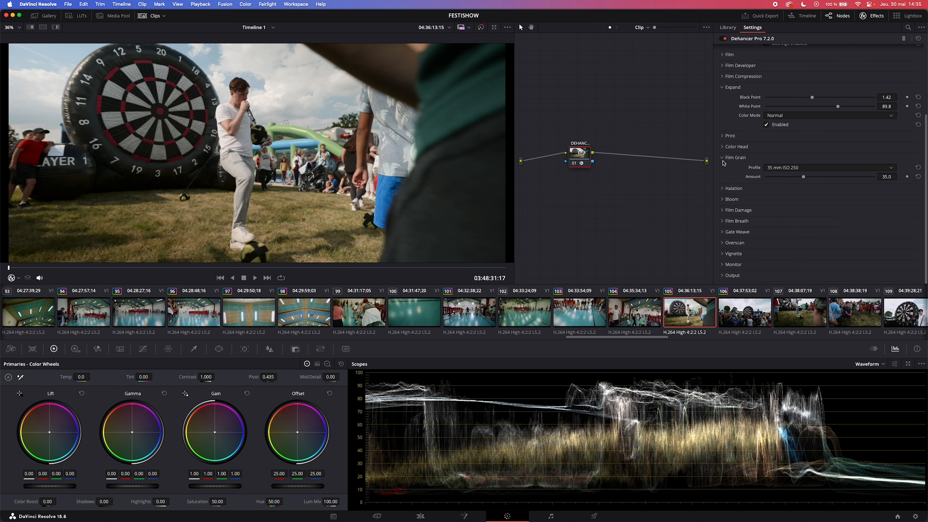
pyautogui.click(767, 187)
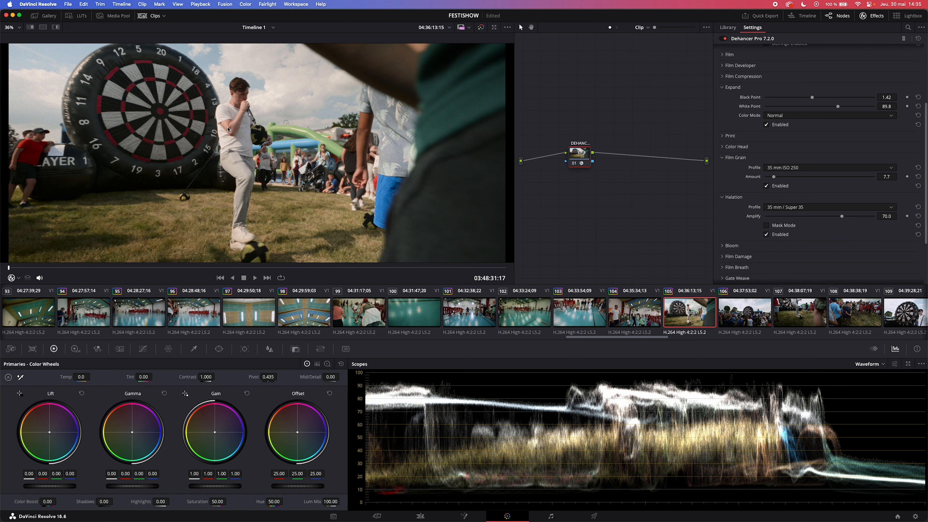
# - Compare an enlarged view of the image with Halation off and on, leaving Halation enabled
pyautogui.scroll(10, 227, 129)
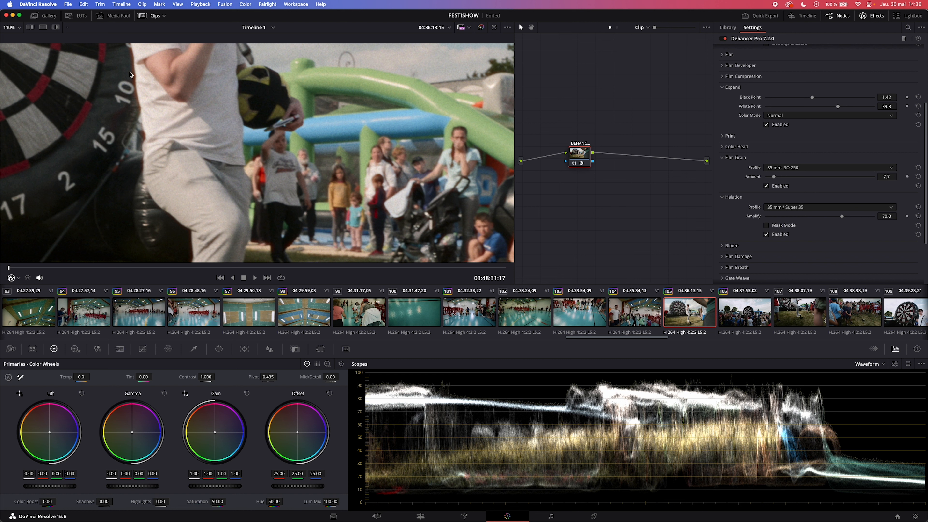
pyautogui.click(767, 234)
pyautogui.click(767, 234)
pyautogui.click(767, 235)
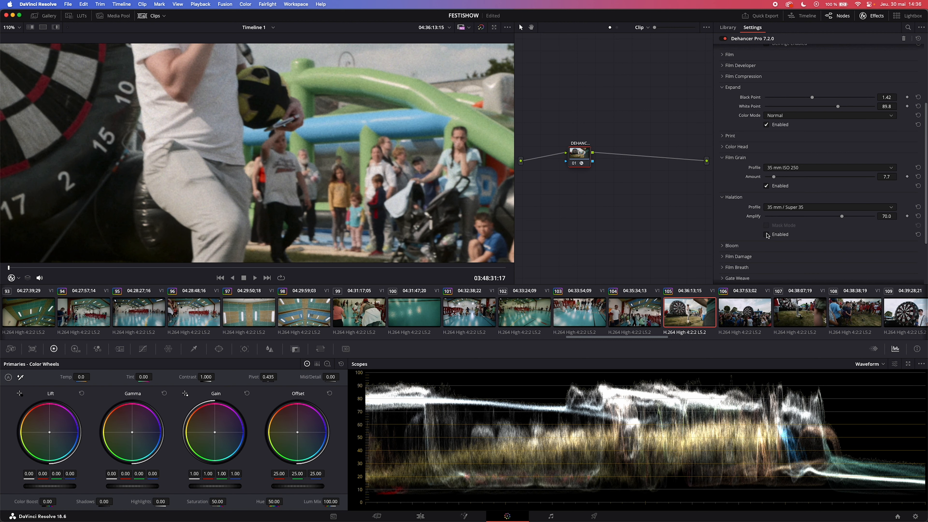
pyautogui.click(767, 234)
pyautogui.scroll(-3, 248, 158)
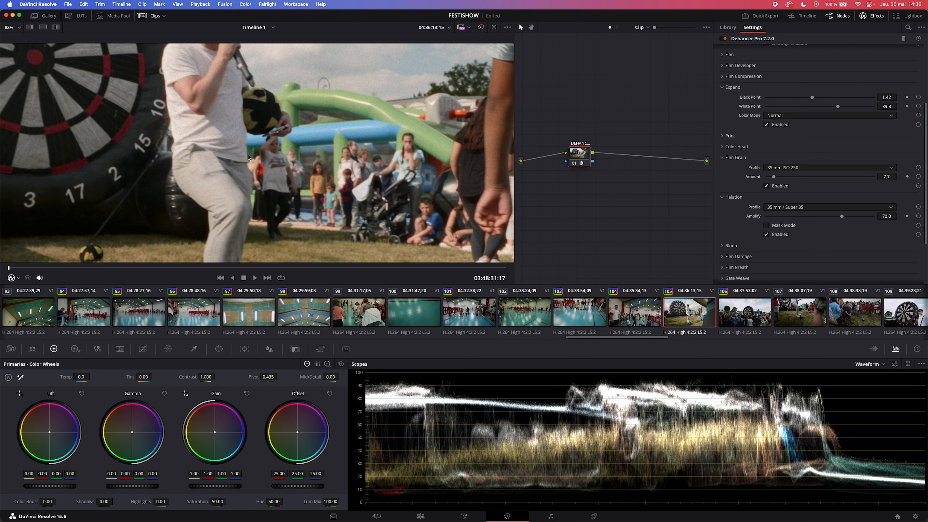
pyautogui.scroll(-5, 248, 158)
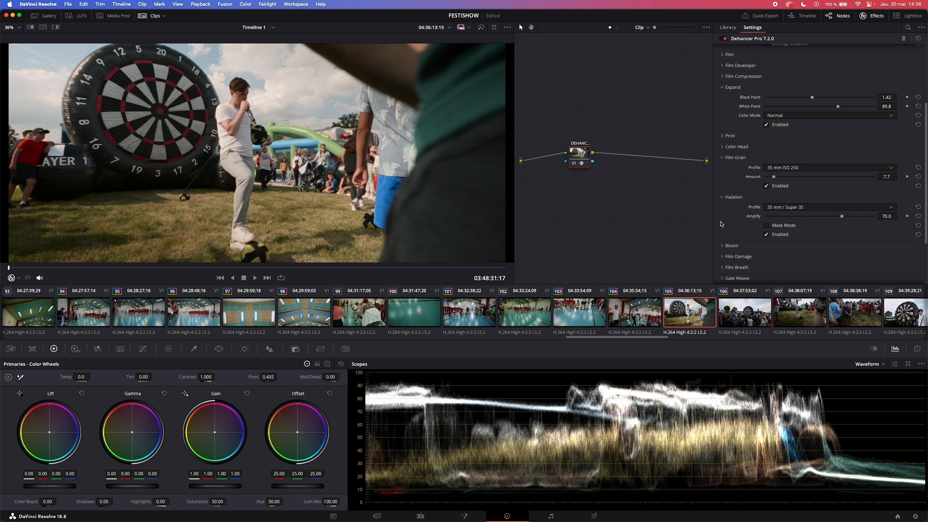
# - Enable Bloom with the 35 mm / Super 35 profile and slightly increase its amplification
pyautogui.click(728, 246)
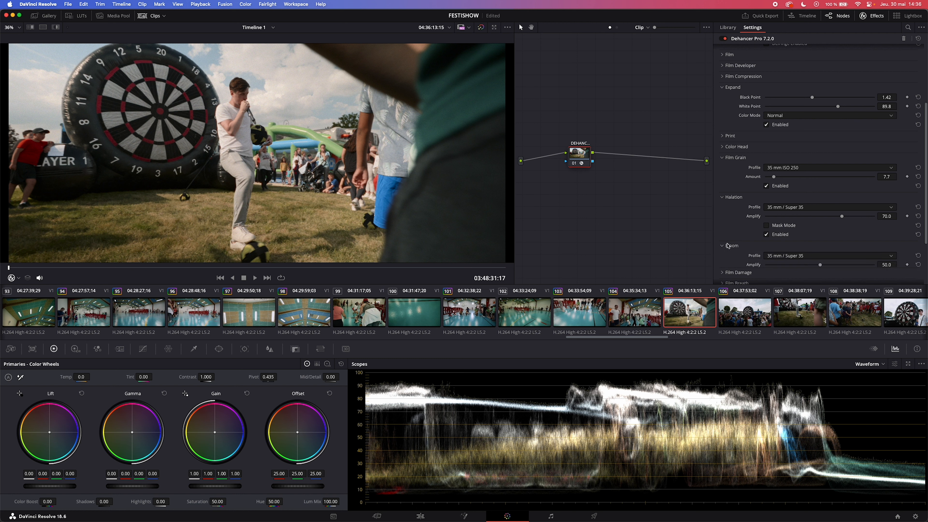
pyautogui.scroll(-4, 728, 245)
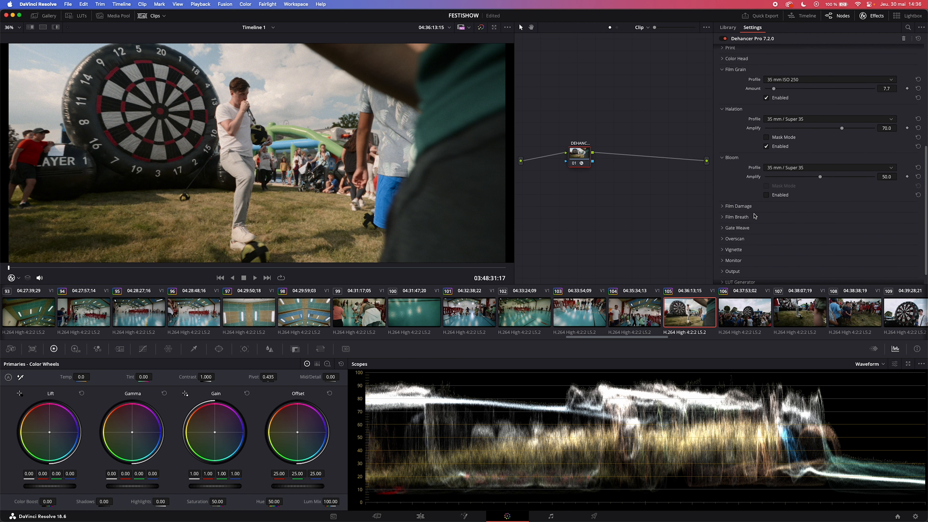
pyautogui.click(769, 196)
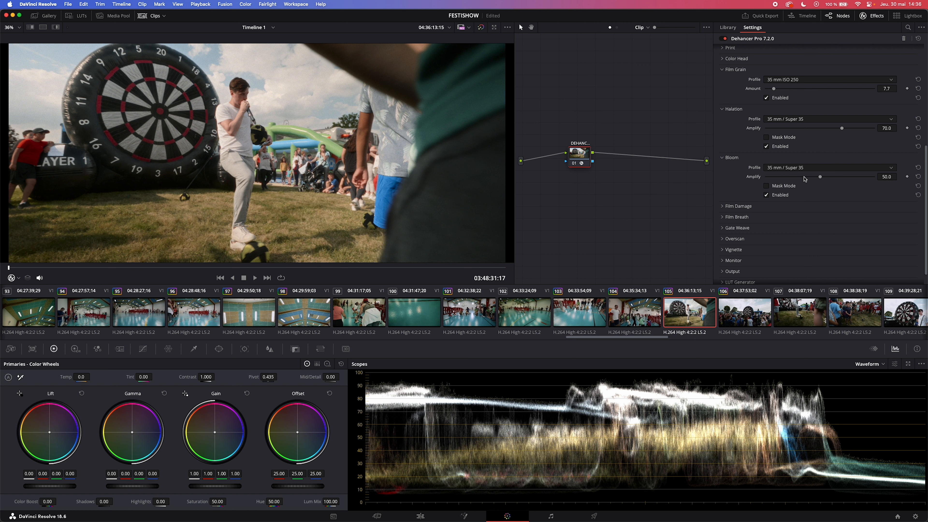
pyautogui.moveTo(820, 177); pyautogui.dragTo(822, 177)
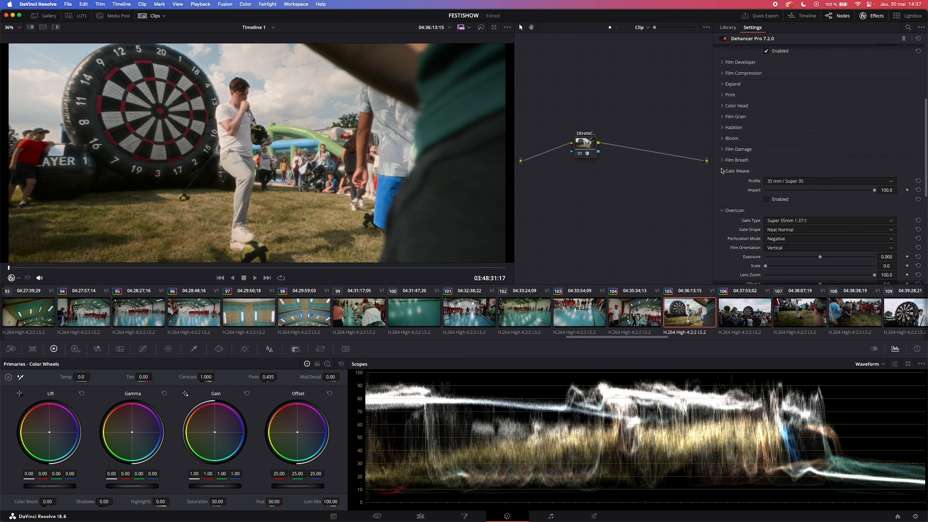
# - Save the project and compare the image with the Super 35mm 1.37:1 Overscan on and off
pyautogui.click(721, 172)
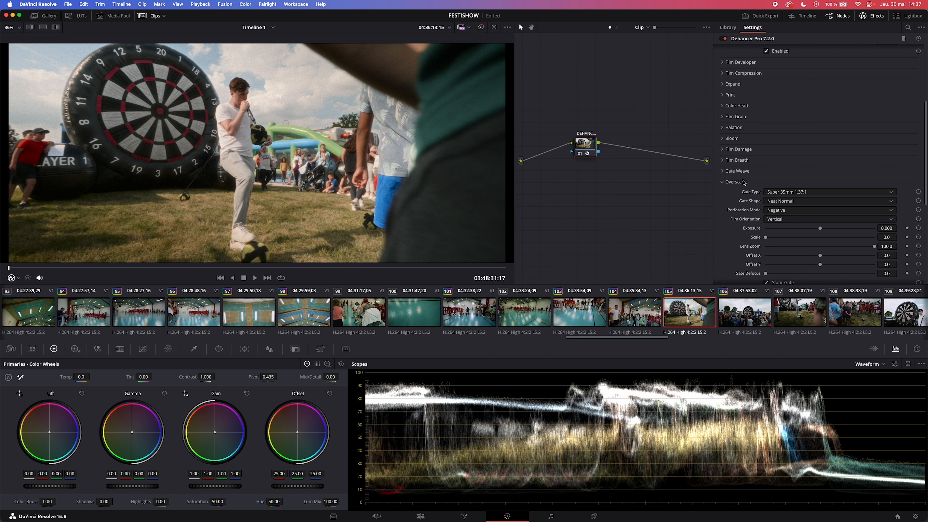
pyautogui.press('super+s')
pyautogui.scroll(-3, 834, 218)
pyautogui.click(767, 236)
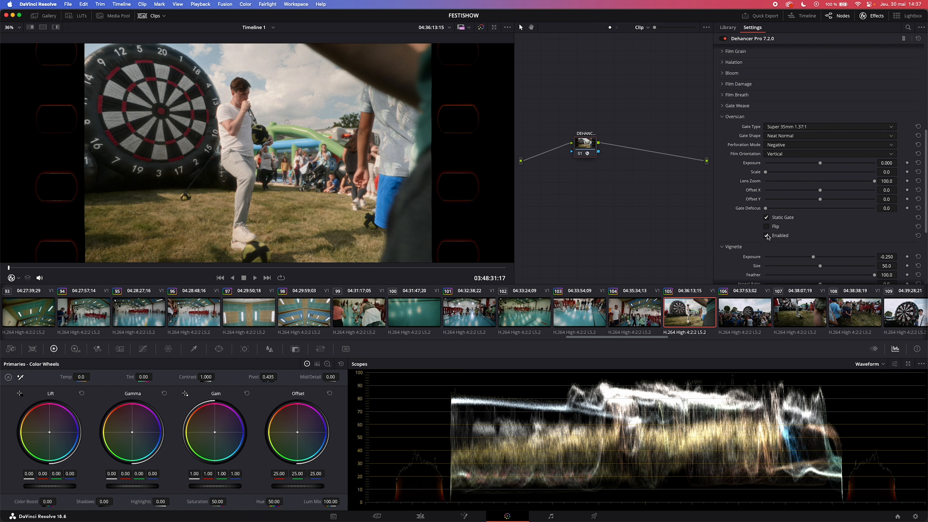
pyautogui.click(767, 236)
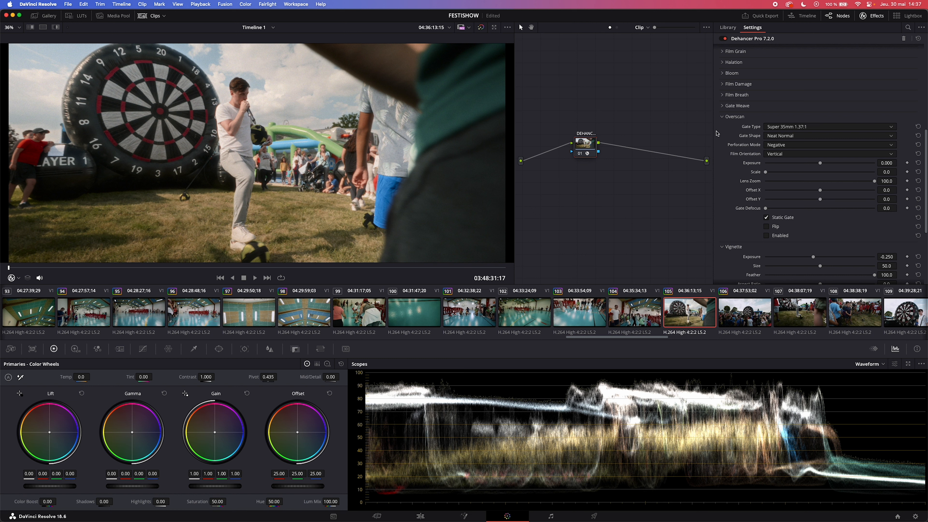
pyautogui.click(720, 118)
# - Try Film Breath with the 35 mm / Super 35 profile at an impact of 100, and switch it back off
pyautogui.click(722, 100)
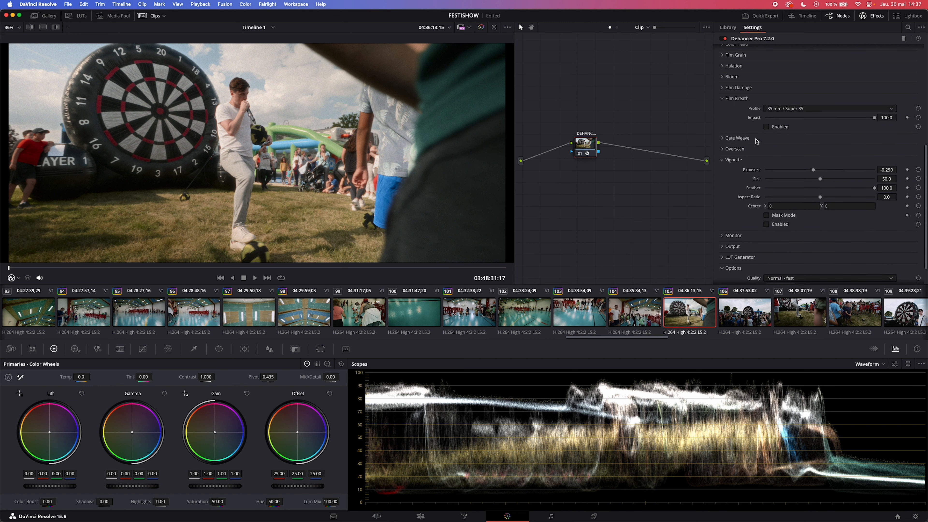
pyautogui.click(766, 127)
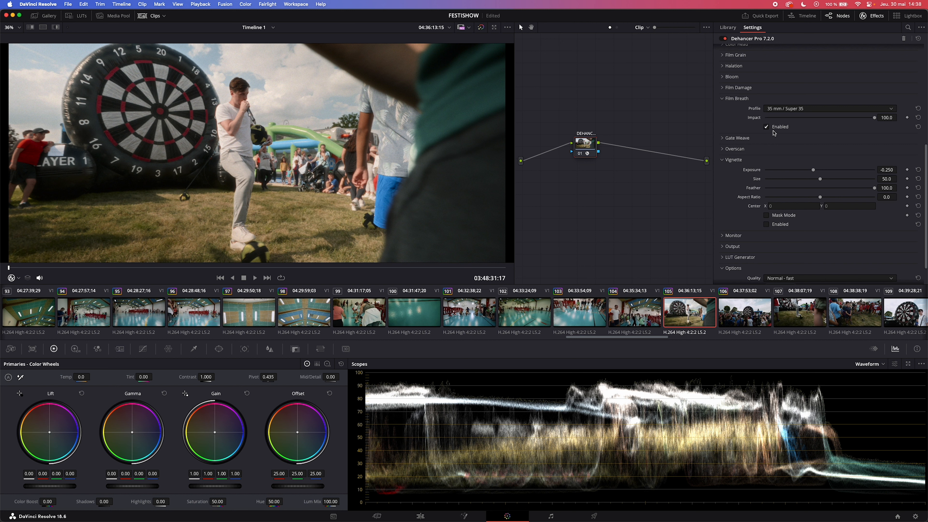
pyautogui.click(767, 127)
pyautogui.click(726, 99)
# - Try a Vignette on the image with its exposure lowered to -0.698
pyautogui.scroll(3, 728, 204)
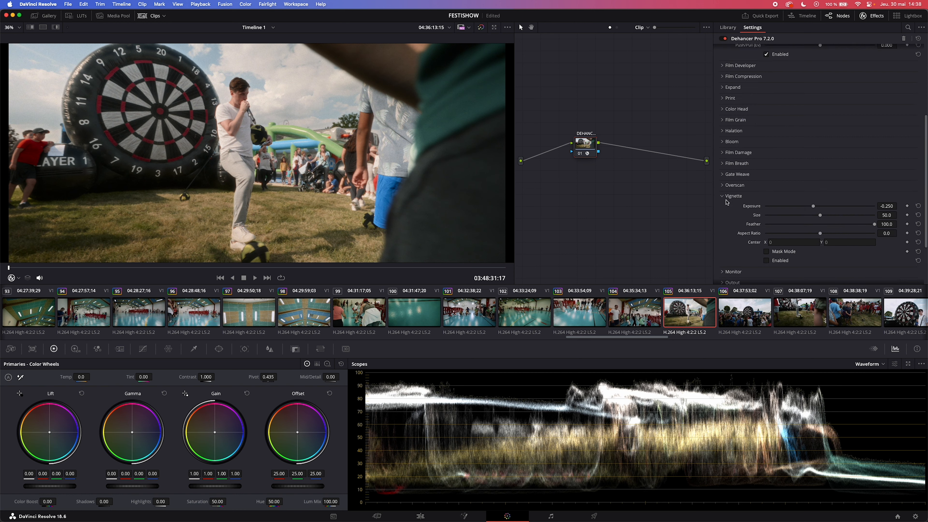
pyautogui.click(766, 261)
pyautogui.moveTo(809, 209)
pyautogui.mouseDown()
pyautogui.moveTo(746, 213)
pyautogui.moveTo(796, 207)
pyautogui.mouseUp()
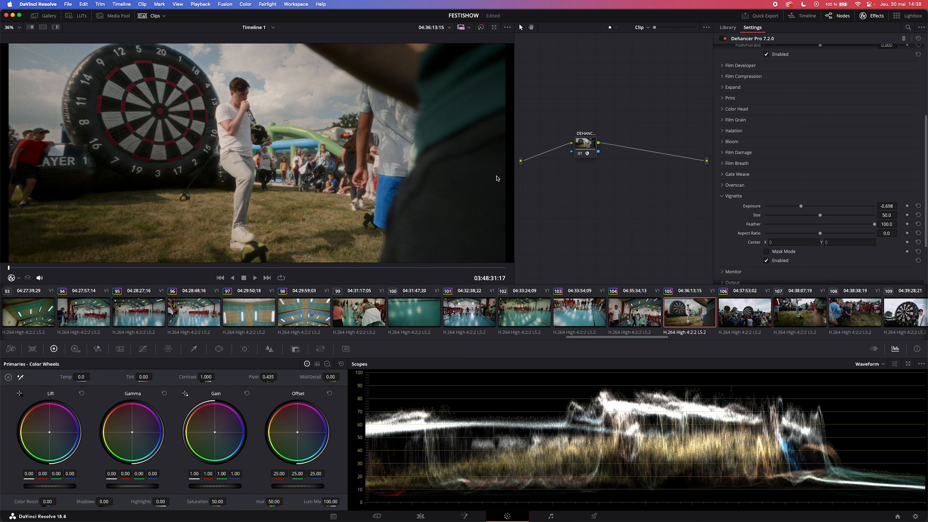
pyautogui.click(722, 196)
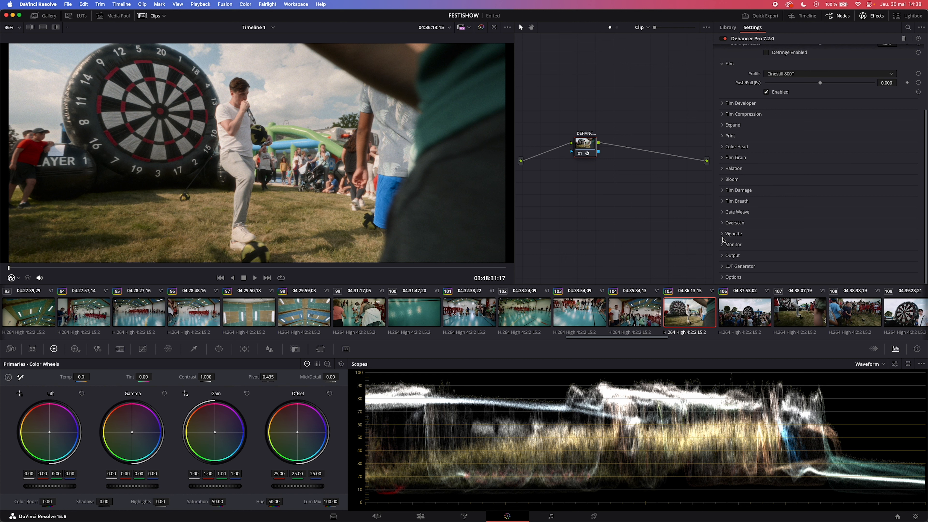
# - Replace the clip's single-node Dehancer grade with the ACES node tree running from ACES IN to CST OUT
pyautogui.click(580, 155)
pyautogui.click(580, 155)
pyautogui.click(686, 314)
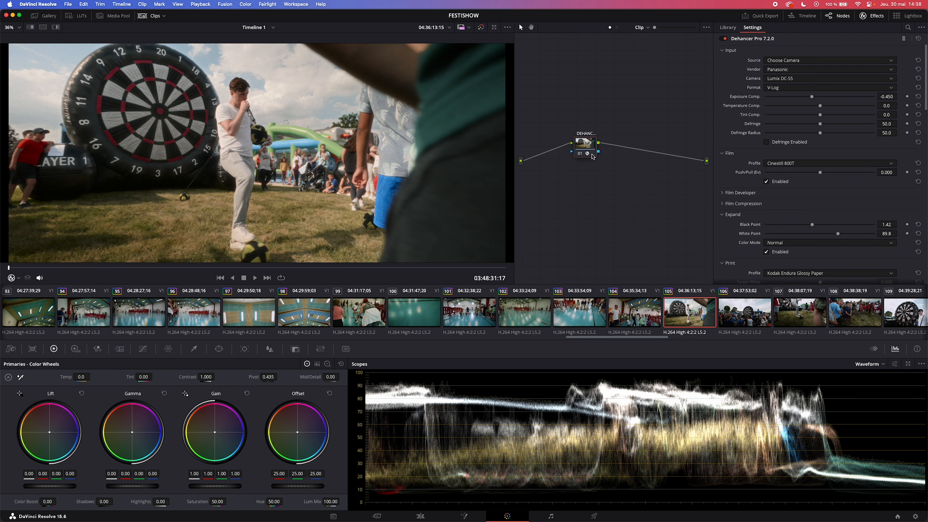
pyautogui.press('Delete')
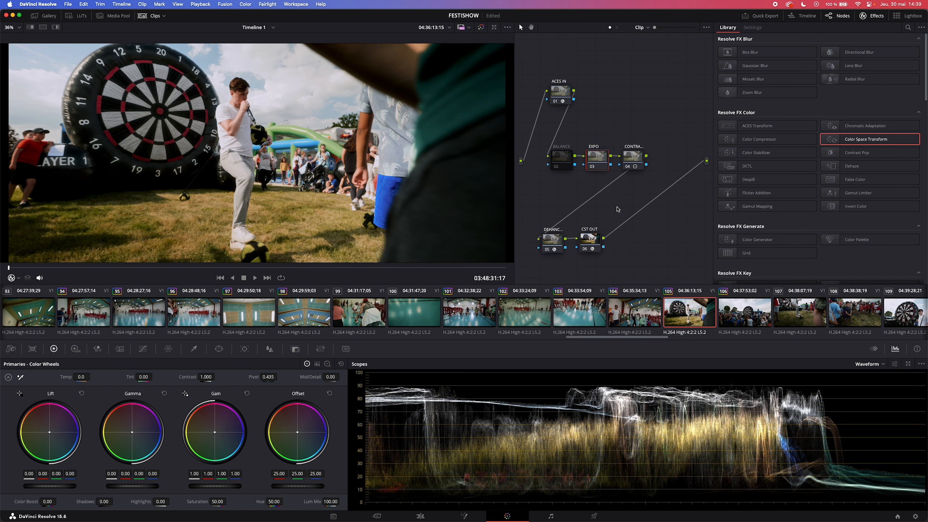
# - Set the gamut compress type of the ACES IN node's ACES Transform to ACES reference gamut compress
pyautogui.click(561, 92)
pyautogui.moveTo(562, 94); pyautogui.dragTo(566, 89)
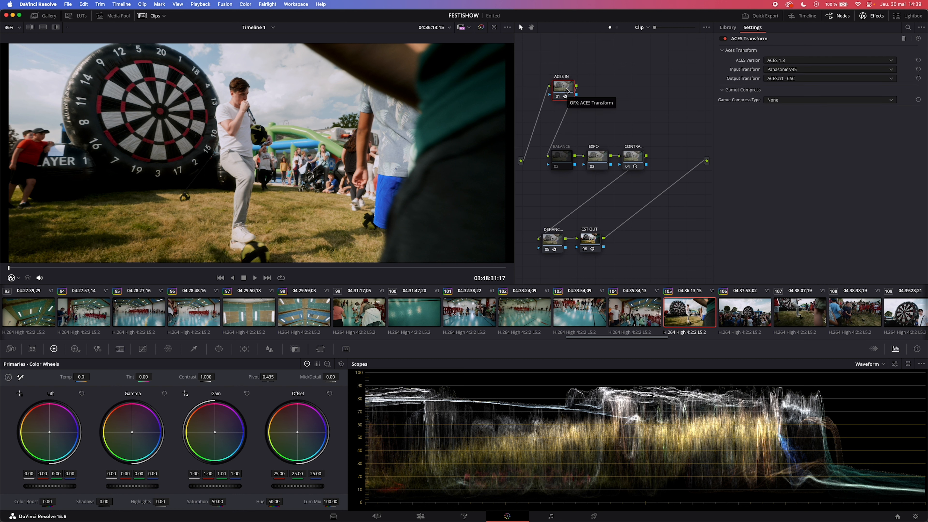
pyautogui.click(836, 100)
pyautogui.click(825, 117)
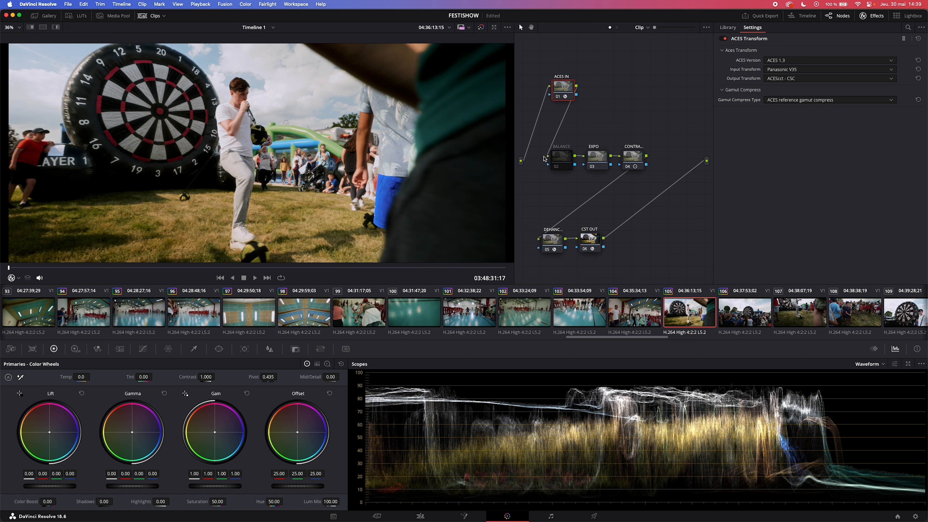
# - Enable the BALANCE node in the ACES node tree
pyautogui.click(558, 167)
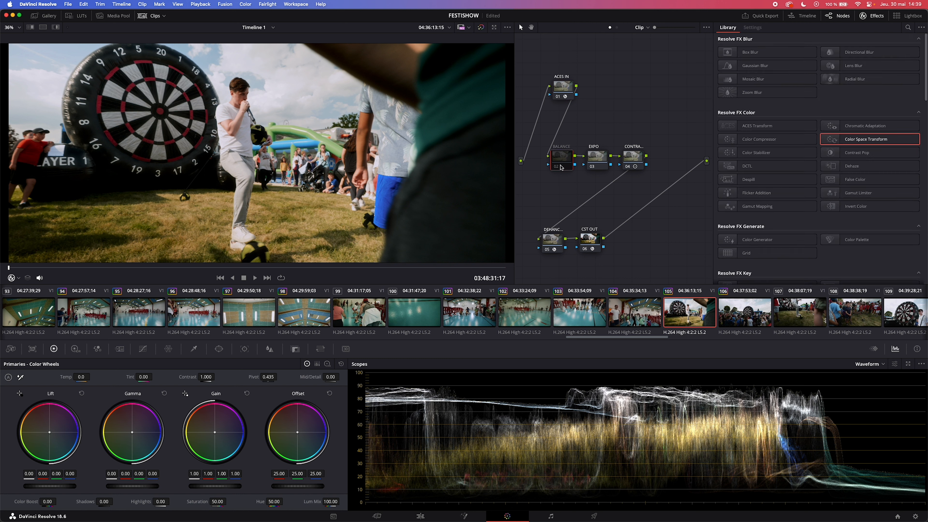
pyautogui.click(558, 166)
pyautogui.rightClick(561, 159)
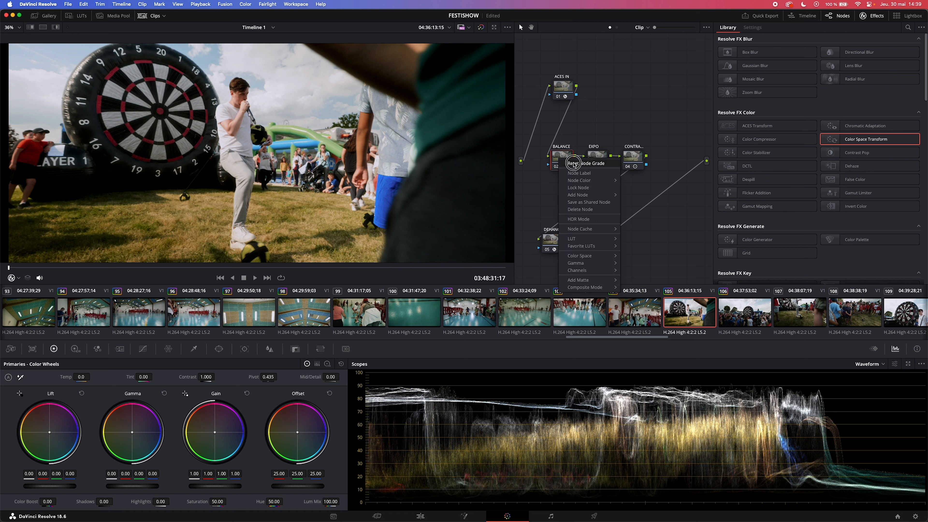
pyautogui.click(566, 160)
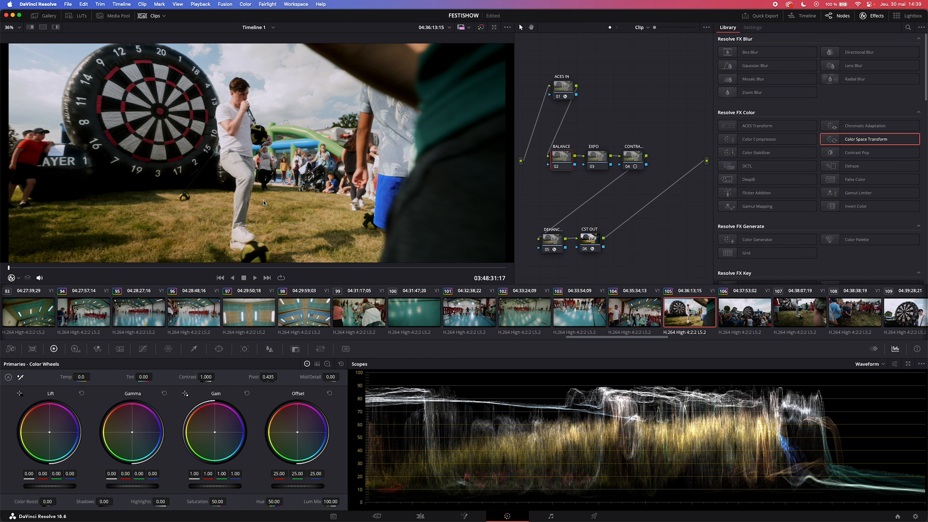
# - Lower the EXPO node's Offset to 23.80 and check the contrast node's primary settings
pyautogui.click(589, 157)
pyautogui.moveTo(302, 487); pyautogui.dragTo(278, 489)
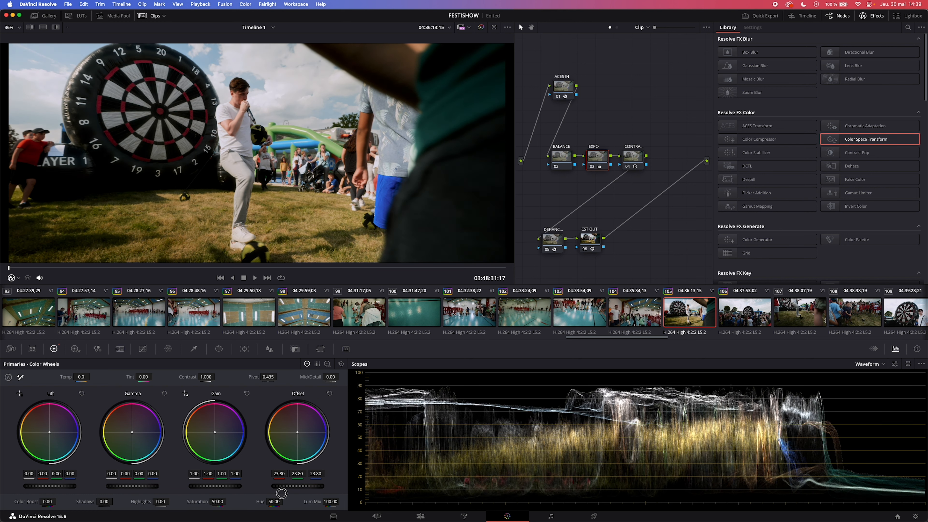
pyautogui.click(634, 157)
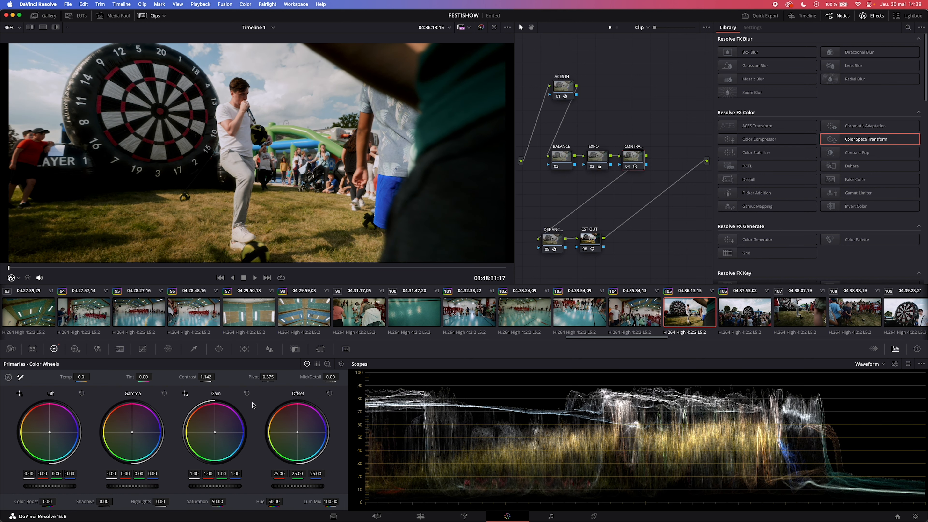
# - Examine the Dehancer node's input source and film settings and the CST OUT node's color space conversion settings
pyautogui.click(554, 241)
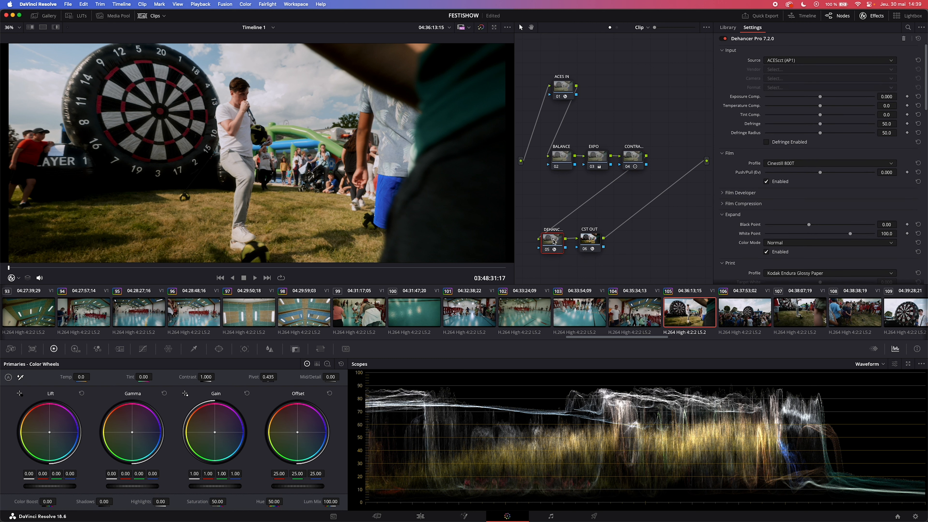
pyautogui.moveTo(554, 241)
pyautogui.mouseDown()
pyautogui.moveTo(553, 255)
pyautogui.moveTo(555, 244)
pyautogui.mouseUp()
pyautogui.click(591, 243)
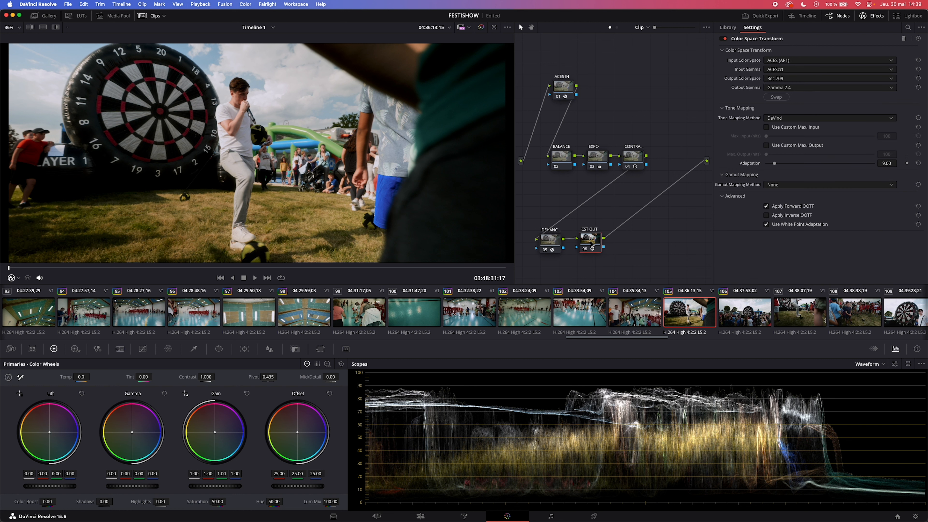
pyautogui.click(551, 240)
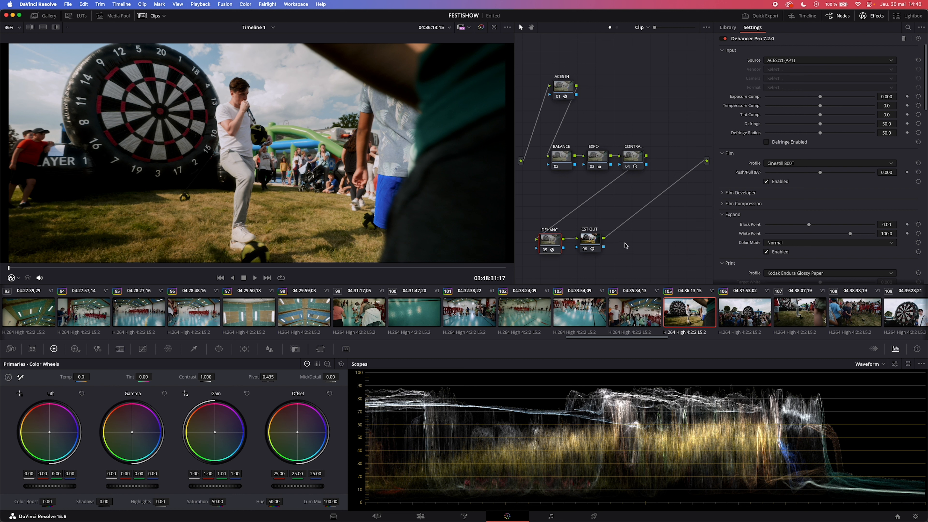
pyautogui.scroll(-5, 810, 204)
pyautogui.scroll(5, 810, 205)
# - Select the BALANCE, EXPO and contrast nodes together, and disable the BALANCE node on clip 101 to compare the image
pyautogui.moveTo(540, 139); pyautogui.dragTo(649, 179)
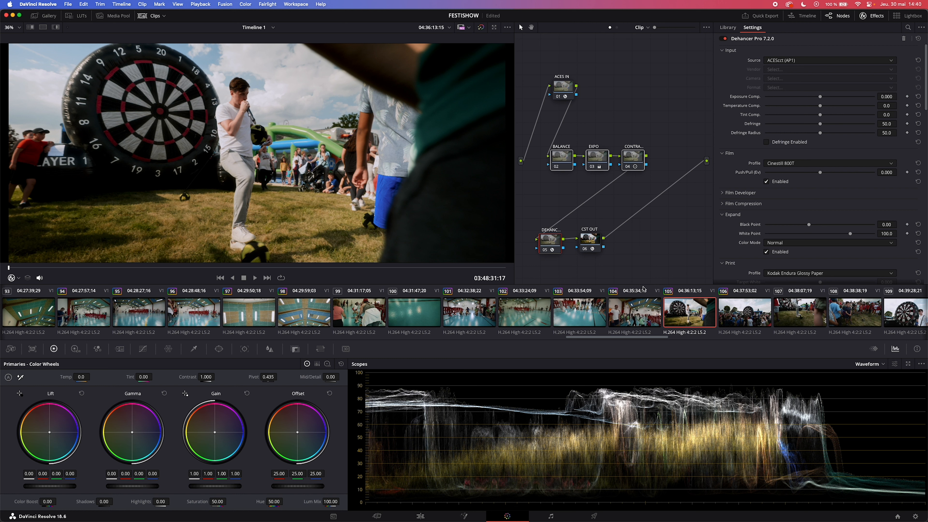
pyautogui.click(623, 219)
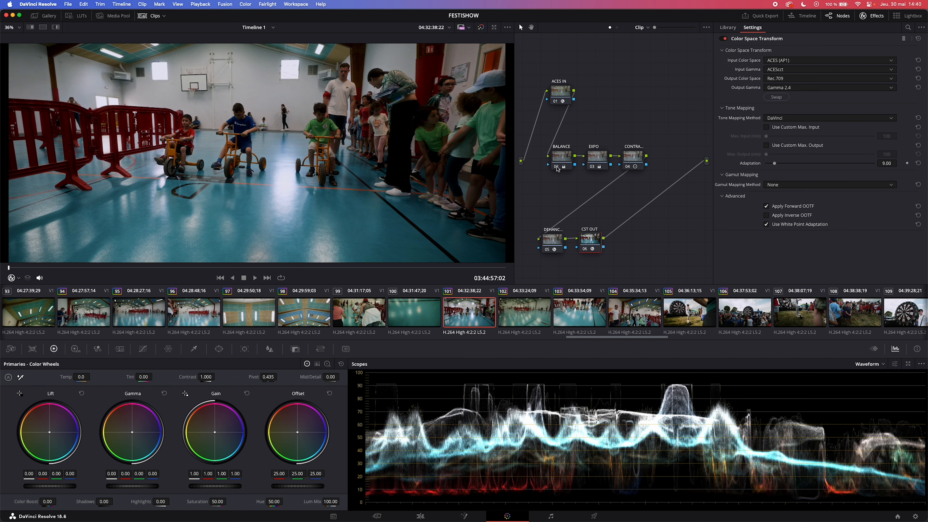
pyautogui.click(558, 169)
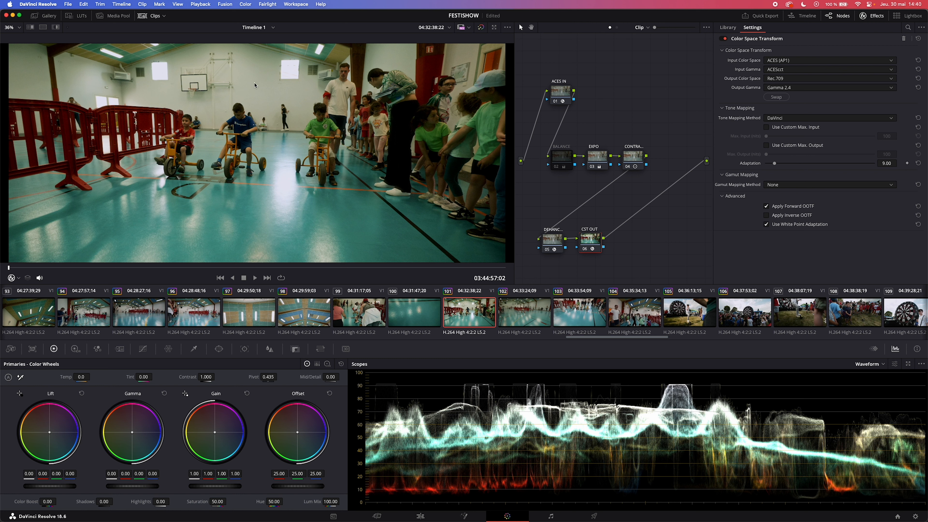
# - Re-enable the BALANCE node on clip 101 and check its primary color wheel settings
pyautogui.click(556, 167)
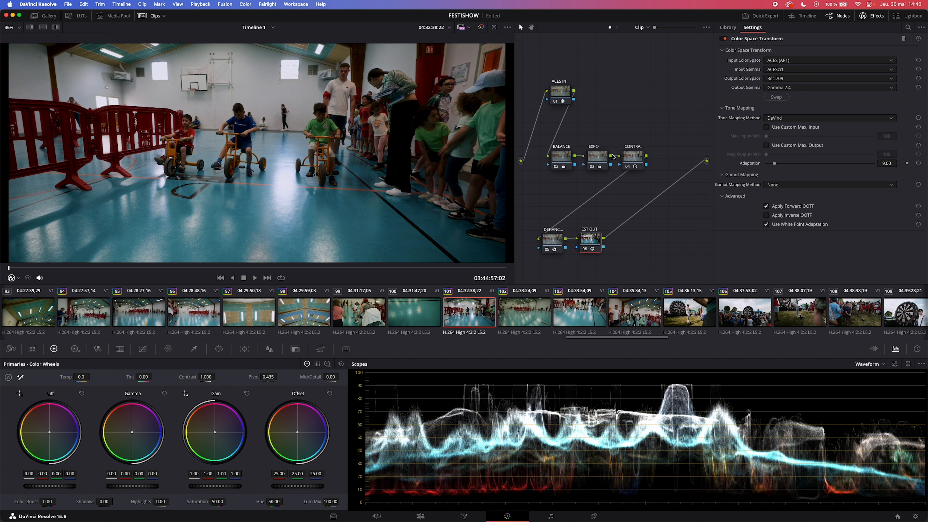
pyautogui.click(603, 157)
pyautogui.click(556, 156)
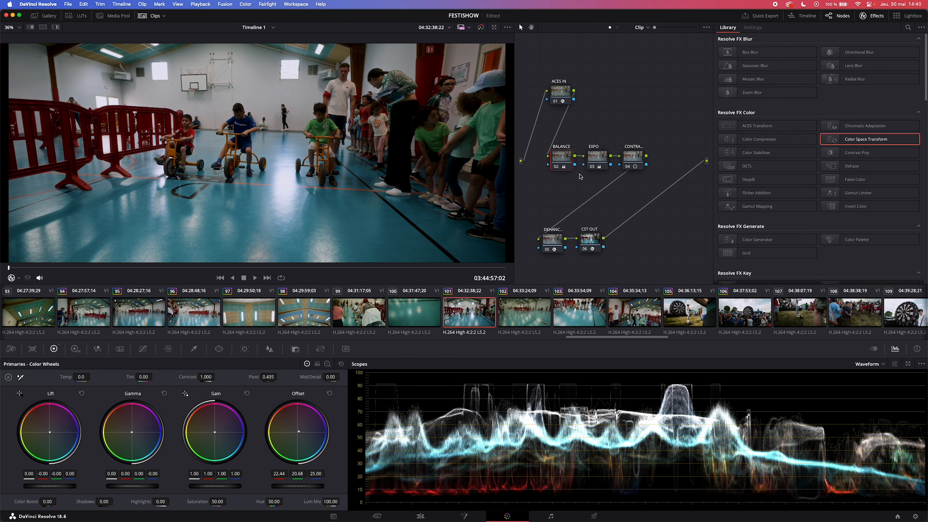
# - Review the Dehancer node's Print and Color Head settings, and compare the image with the BALANCE node disabled and enabled
pyautogui.click(551, 238)
pyautogui.scroll(-10, 737, 222)
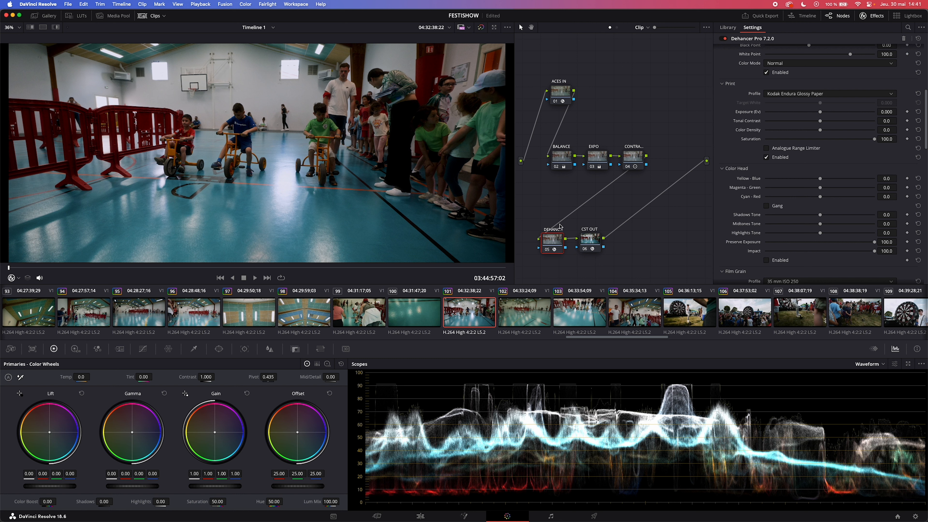
pyautogui.click(562, 165)
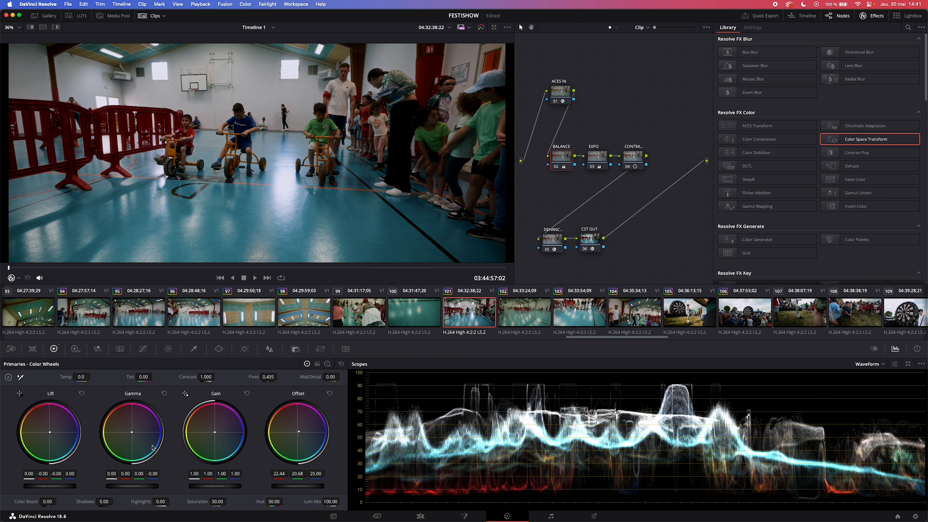
pyautogui.click(556, 166)
pyautogui.click(557, 166)
# - Switch to clip 105 and review the Film, Expand and Print settings of its Dehancer node
pyautogui.click(679, 311)
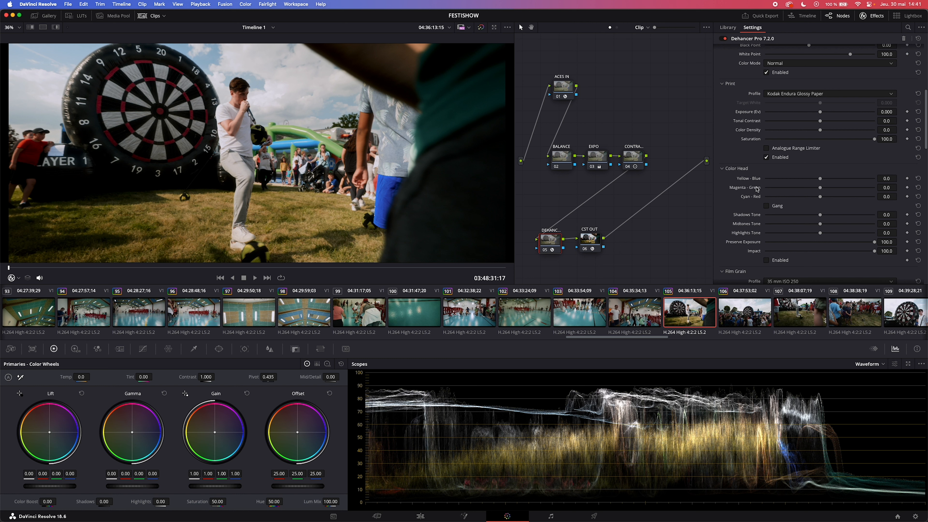
pyautogui.scroll(5, 756, 188)
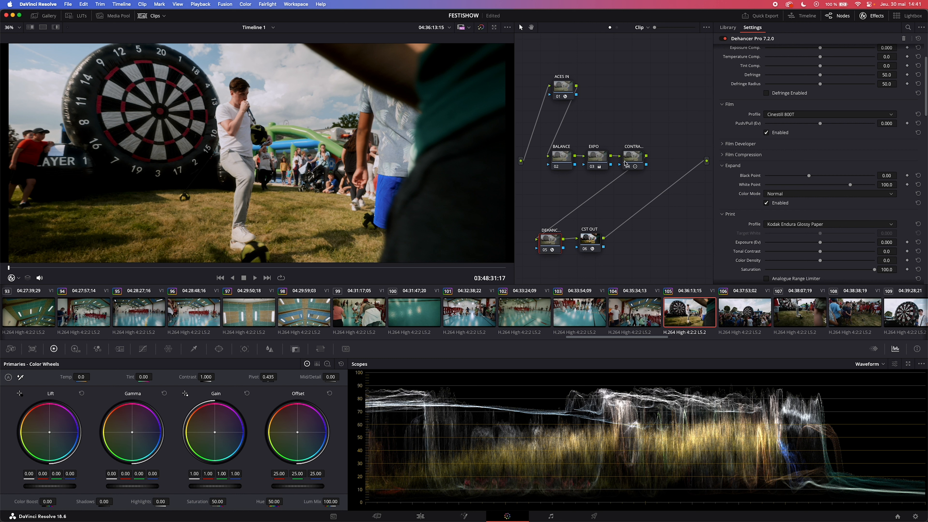
pyautogui.click(634, 153)
pyautogui.hotkey('alt', 's')
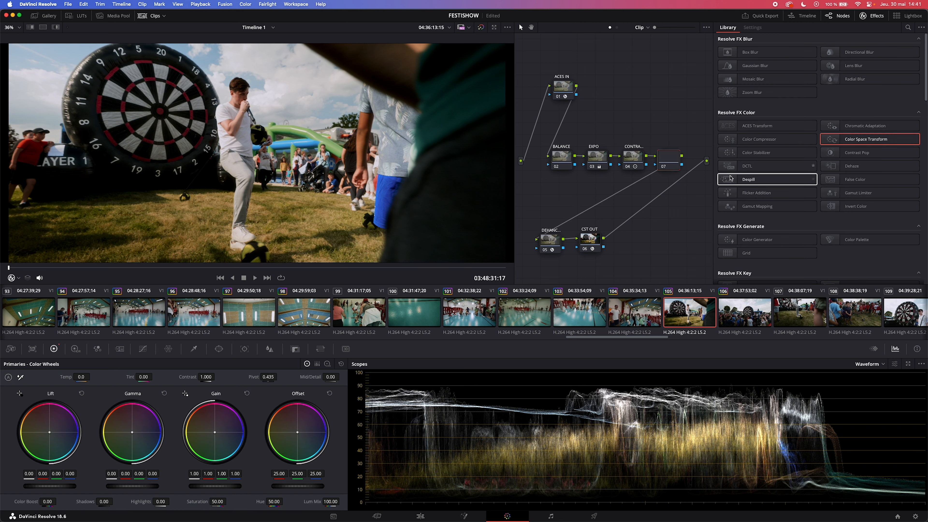
pyautogui.moveTo(763, 192); pyautogui.dragTo(669, 167)
pyautogui.press('Delete')
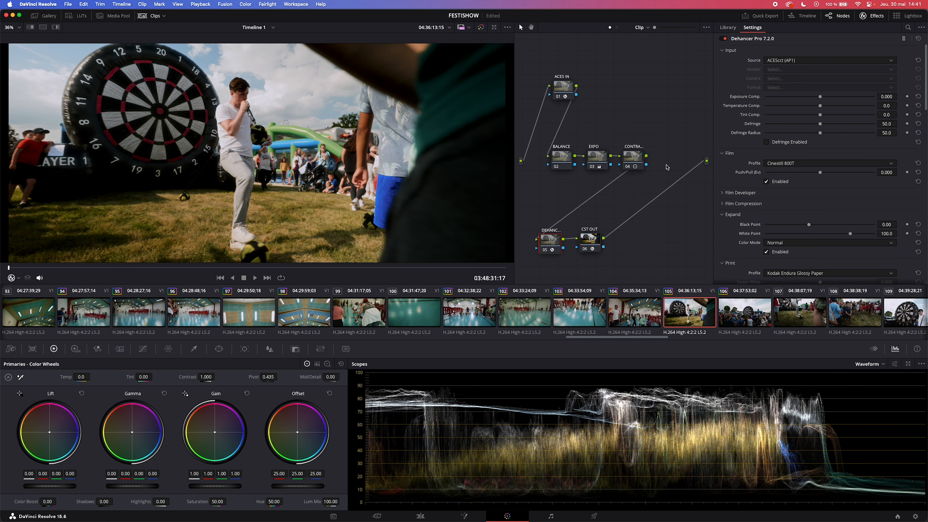